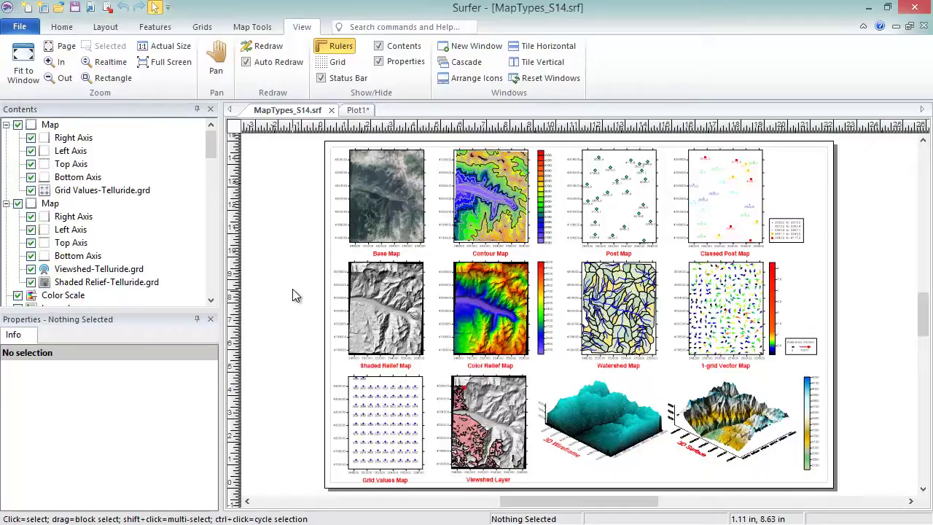
Switch from MapTypes_S14.srf to the empty Plot1 document.
click(350, 112)
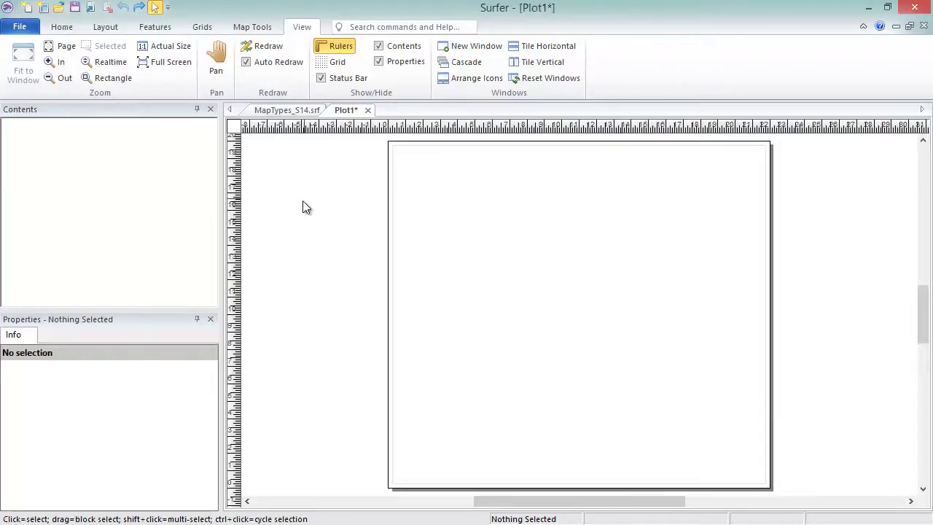
Import Tahoe_UTM.png as a base map on Plot1 via the Home tab's Base menu.
click(64, 29)
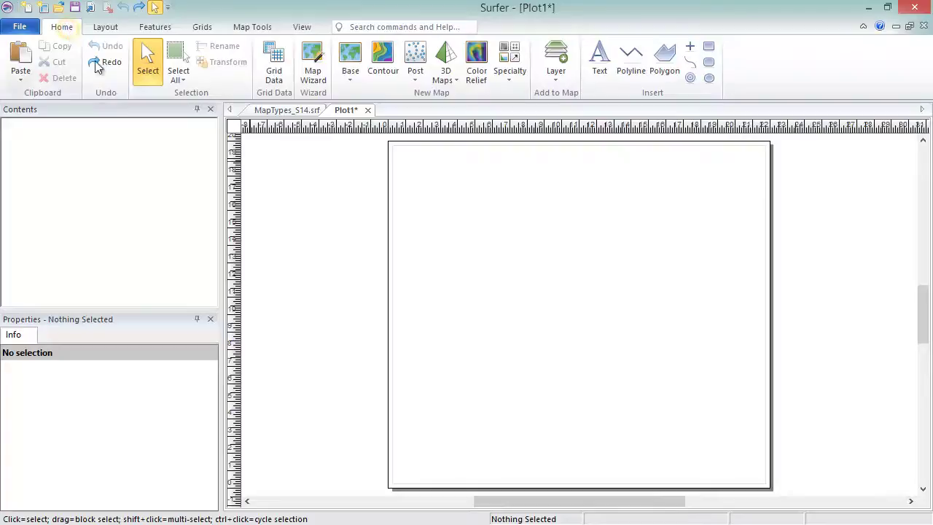
click(349, 79)
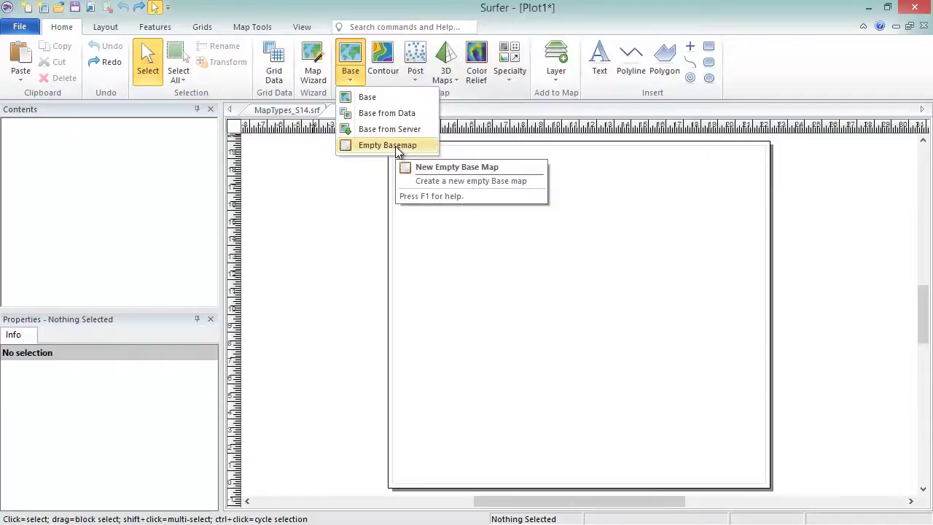
click(397, 97)
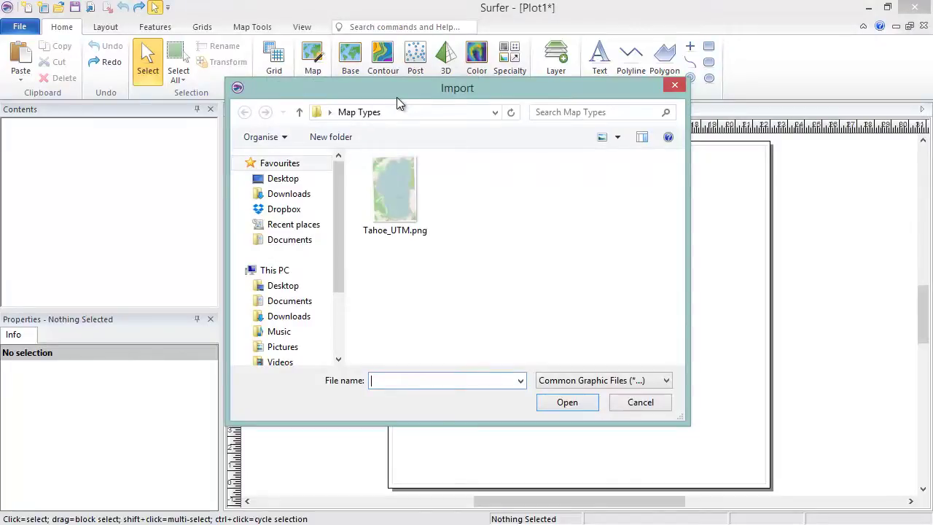
click(397, 169)
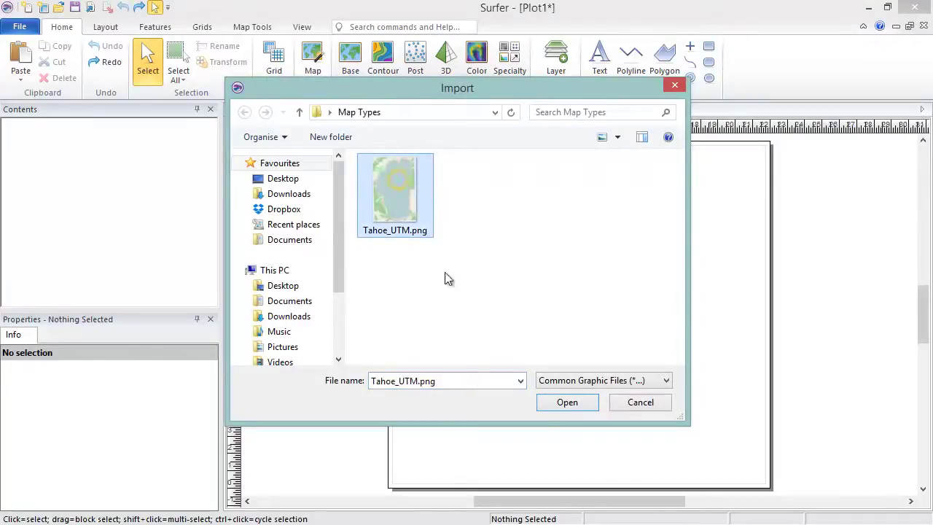
click(561, 403)
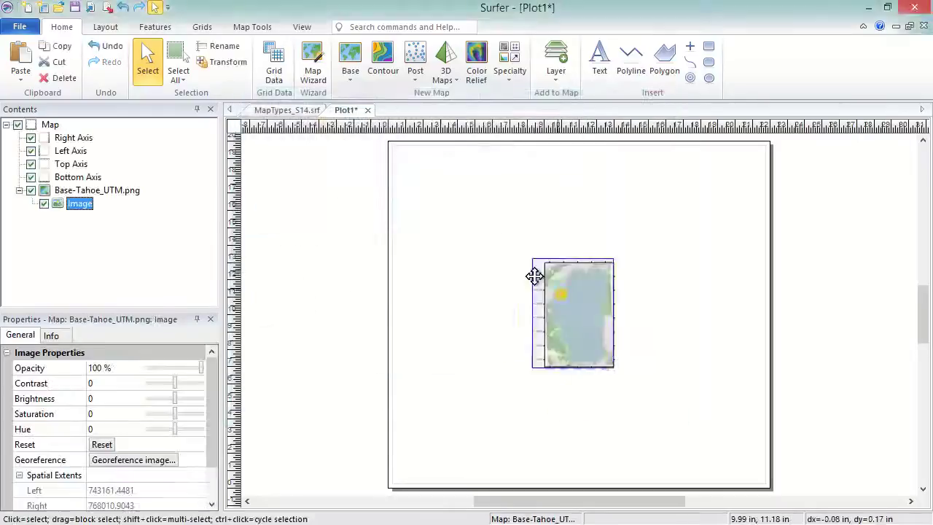
Drag the Tahoe base map to the page's top-left corner, then launch the Map Wizard.
drag(534, 275, 420, 175)
key(ctrl+l)
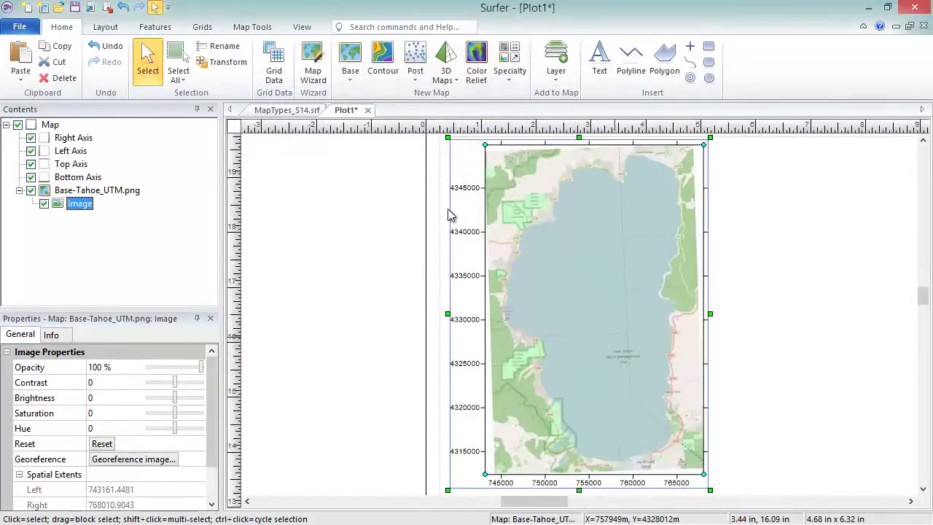
key(ctrl+e)
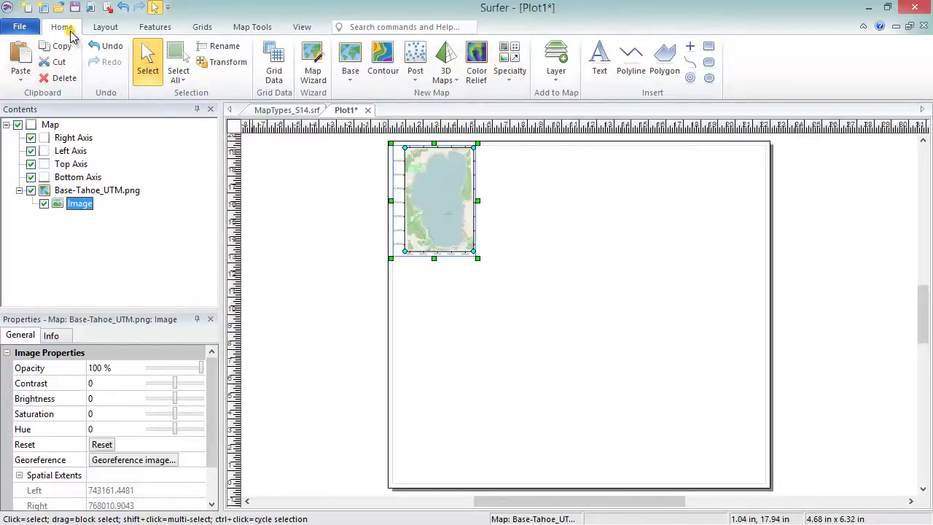
click(323, 78)
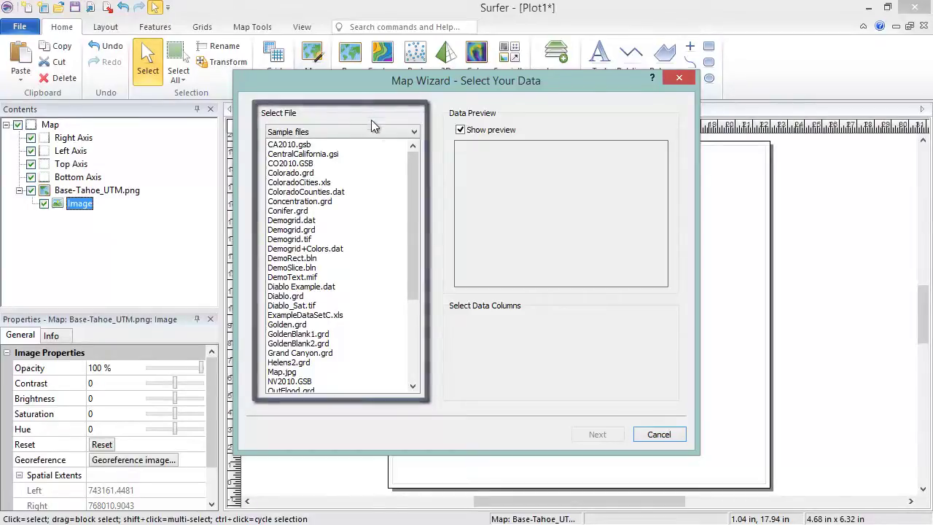
Choose Points.dat from Project files and check the Post and Classed Post map types.
click(379, 129)
click(374, 154)
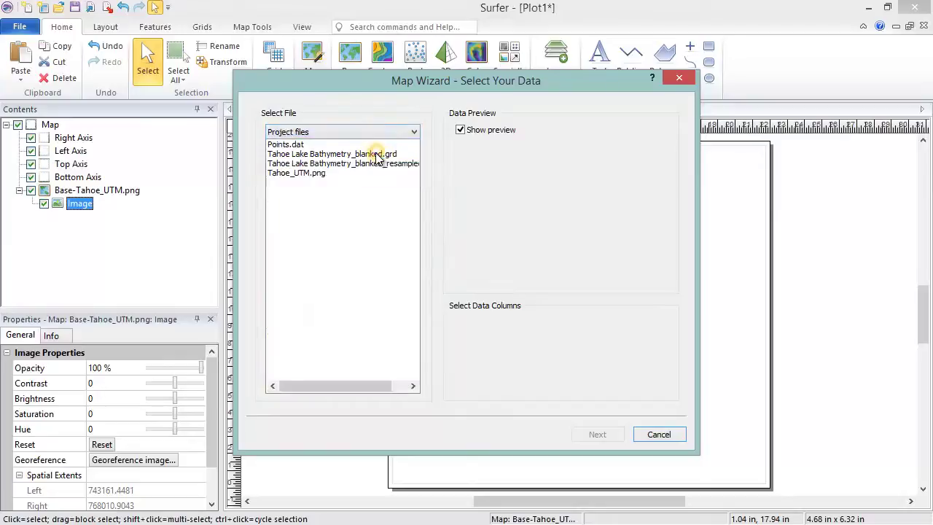
click(317, 145)
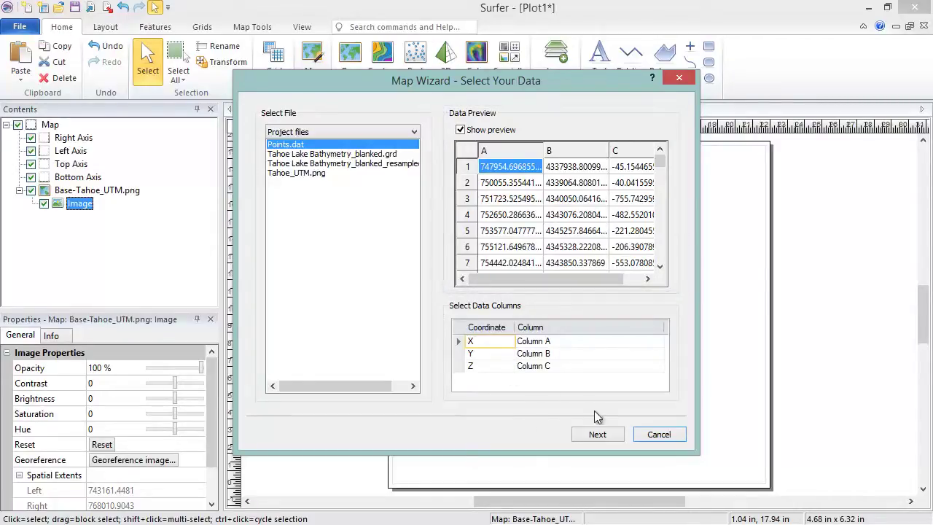
click(610, 437)
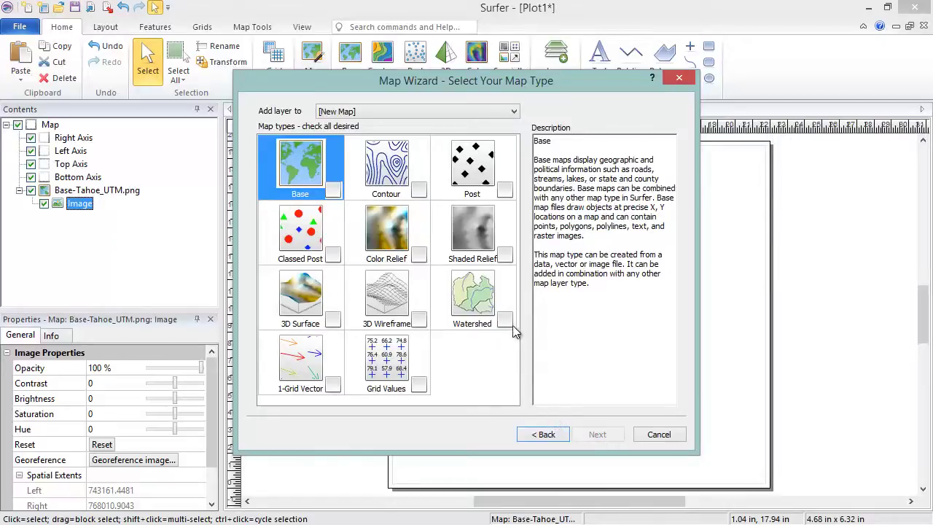
click(504, 190)
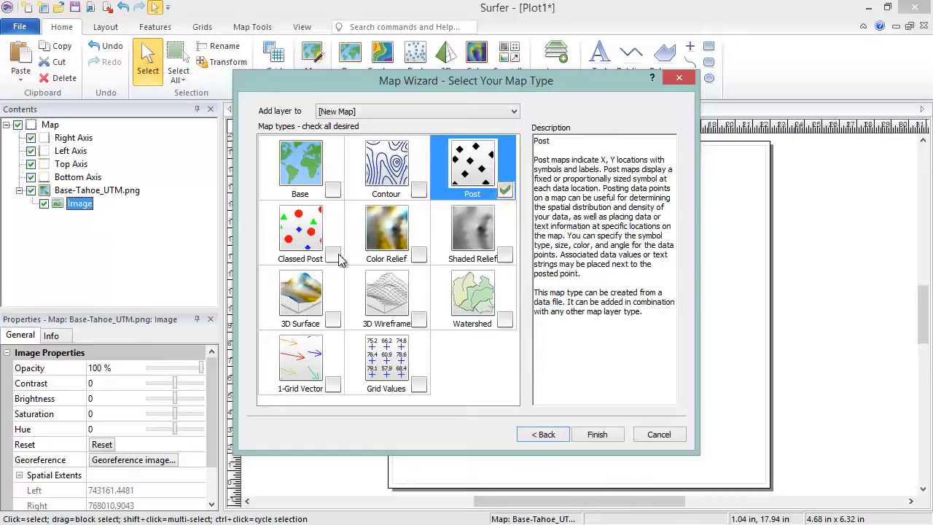
click(332, 255)
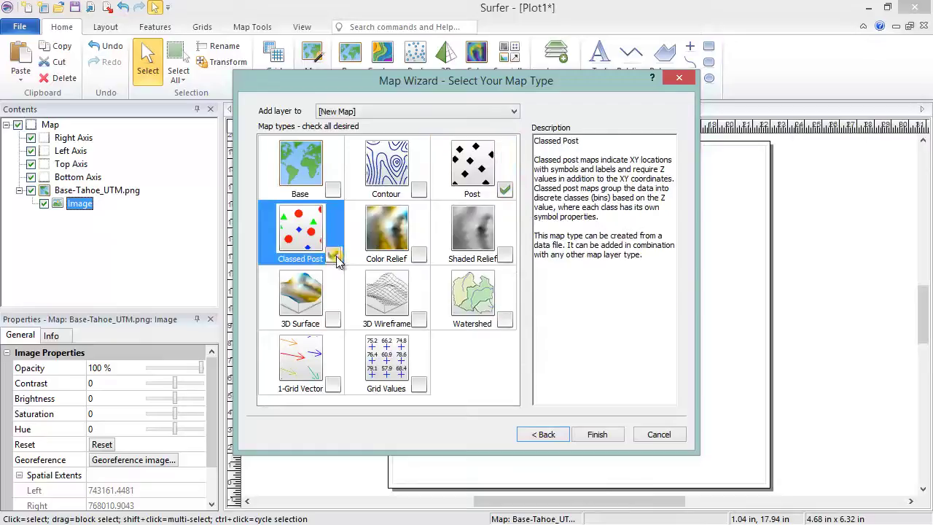
Finish the Points.dat map and break the Classed Post layer into its own map.
click(621, 435)
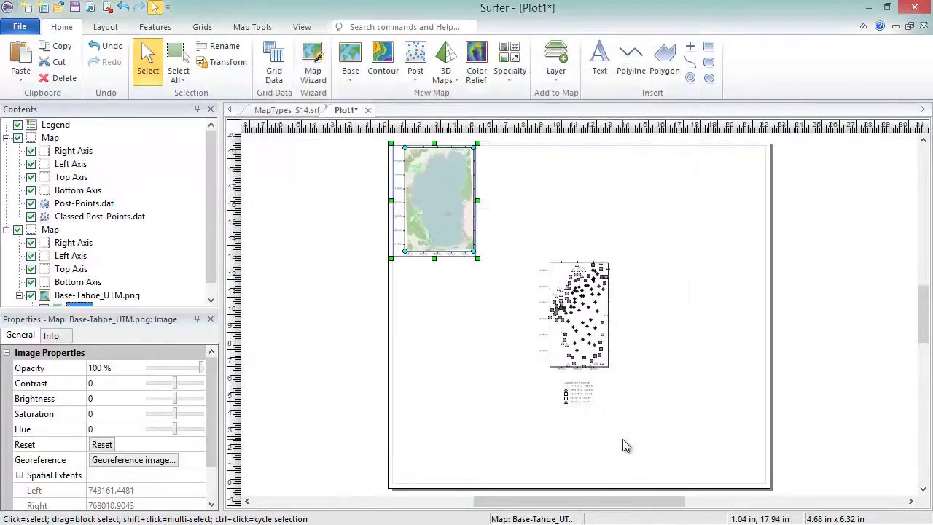
right_click(127, 216)
click(161, 476)
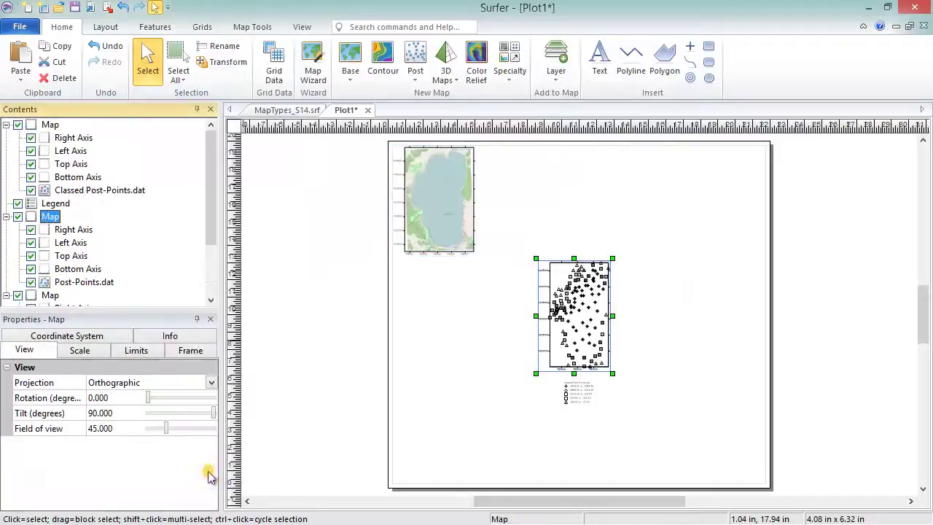
Line up the classed post map, legend and post map across the top row.
drag(575, 324, 536, 215)
drag(580, 391, 571, 203)
click(579, 302)
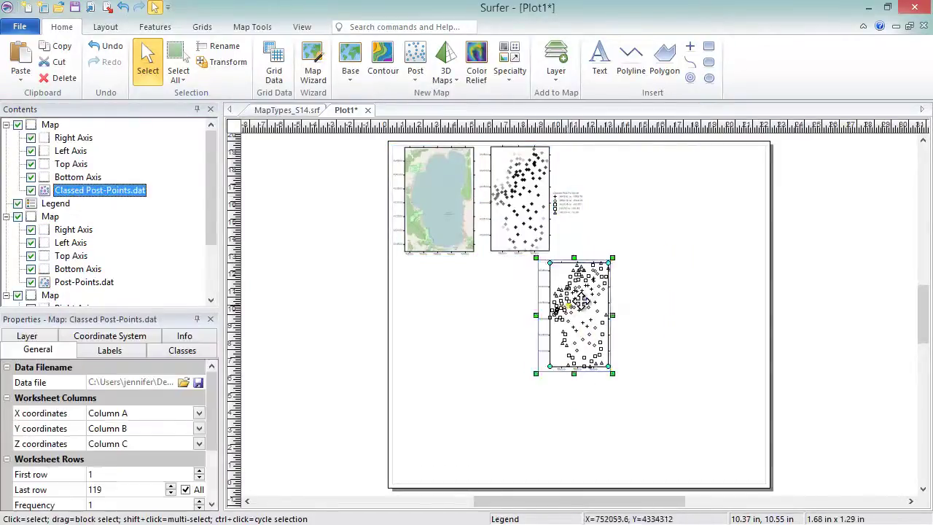
drag(579, 302, 619, 193)
key(ctrl+l)
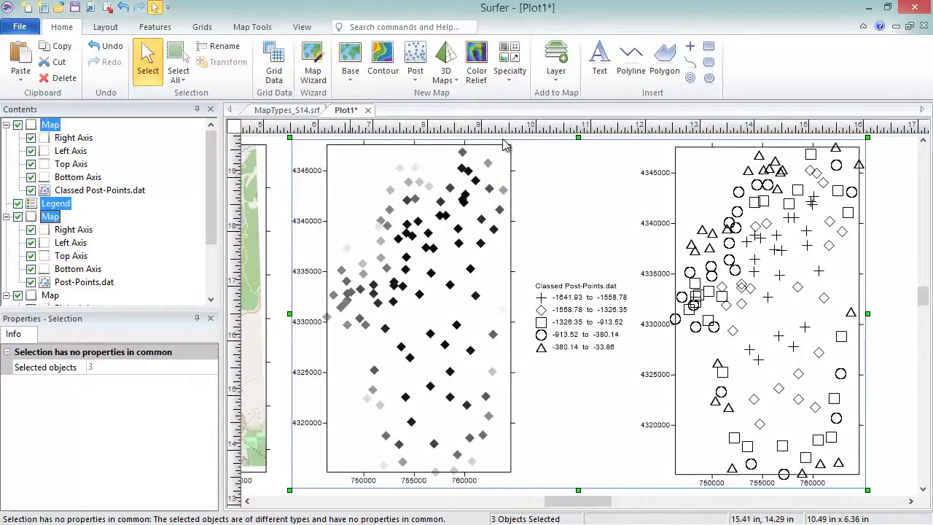
key(ctrl+shift+p)
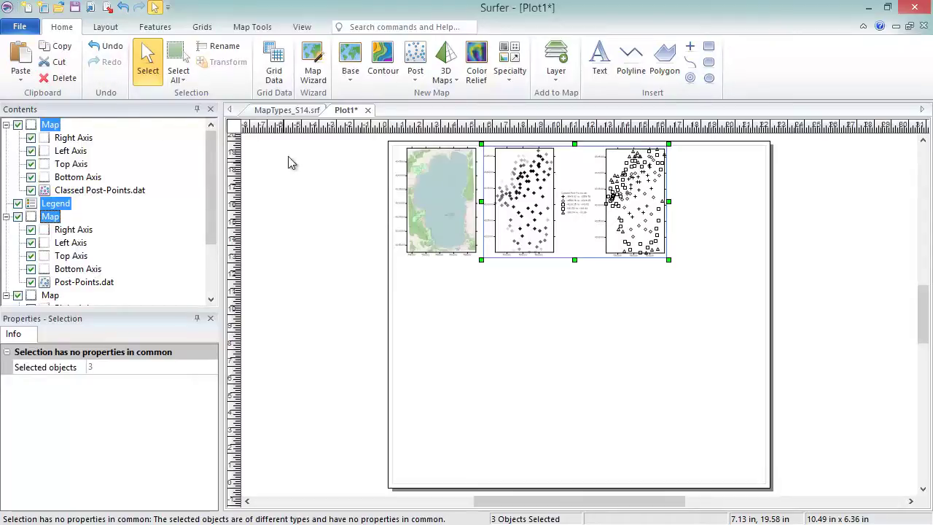
Start a new Map Wizard map from Tahoe Lake Bathymetry_blanked.grd in Project files.
click(321, 85)
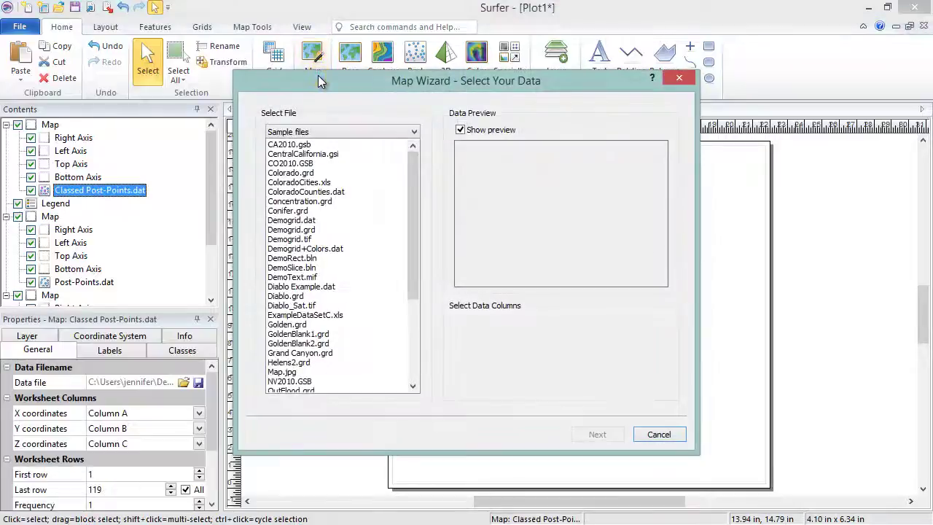
click(384, 130)
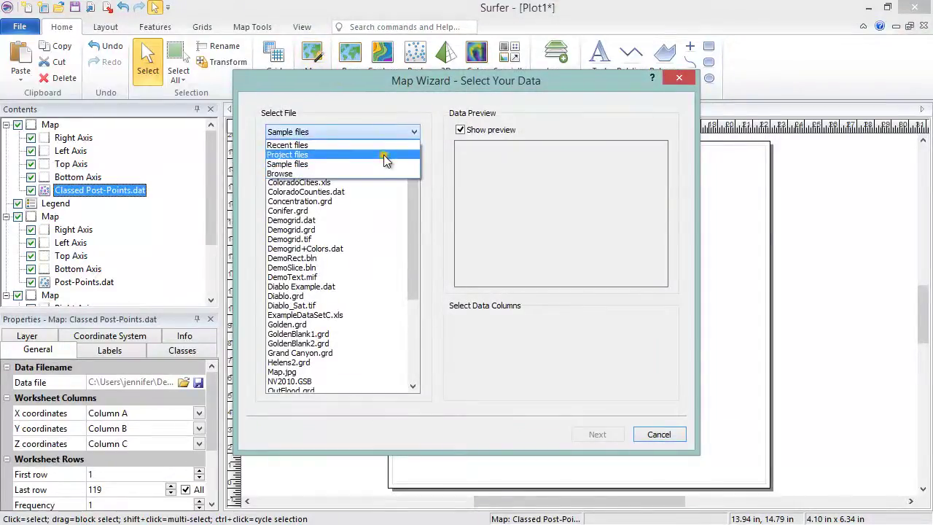
click(384, 154)
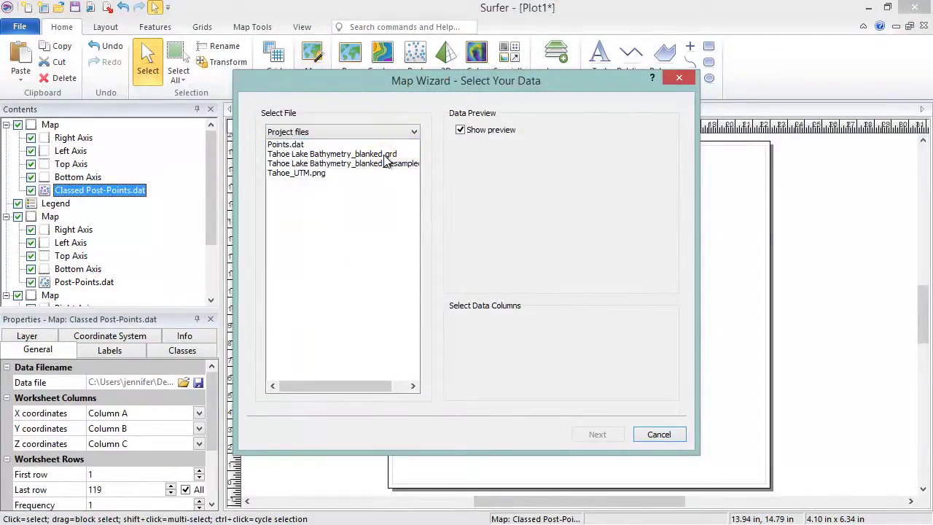
click(384, 156)
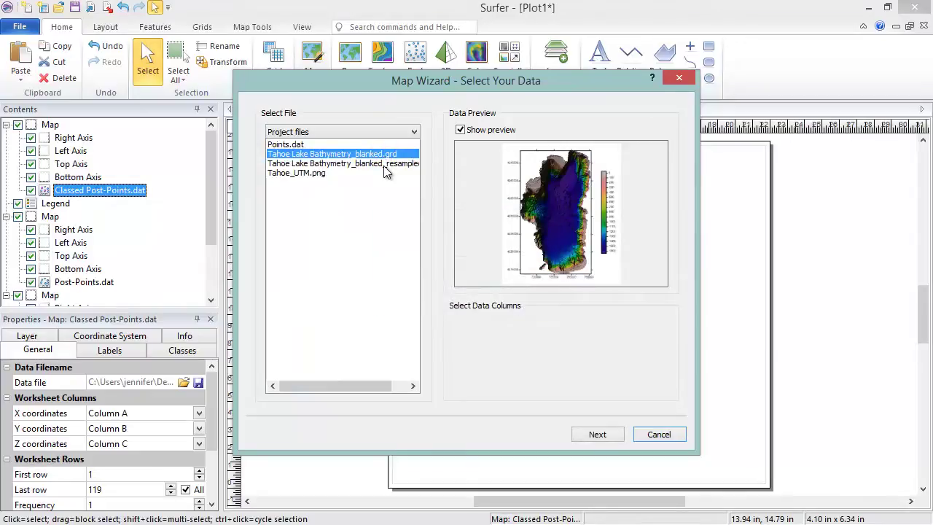
click(601, 434)
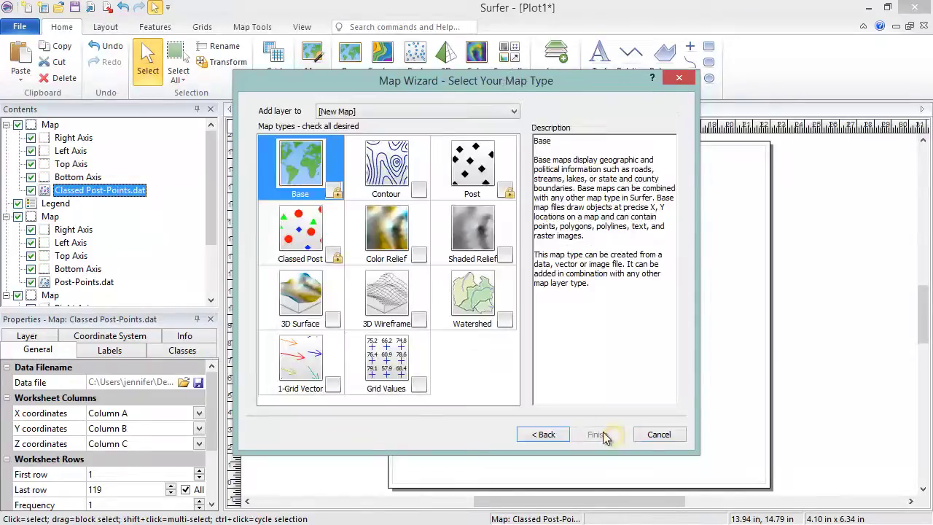
Check Contour, Color Relief, Shaded Relief, Watershed, 1-Grid Vector and Grid Values, then finish.
click(420, 190)
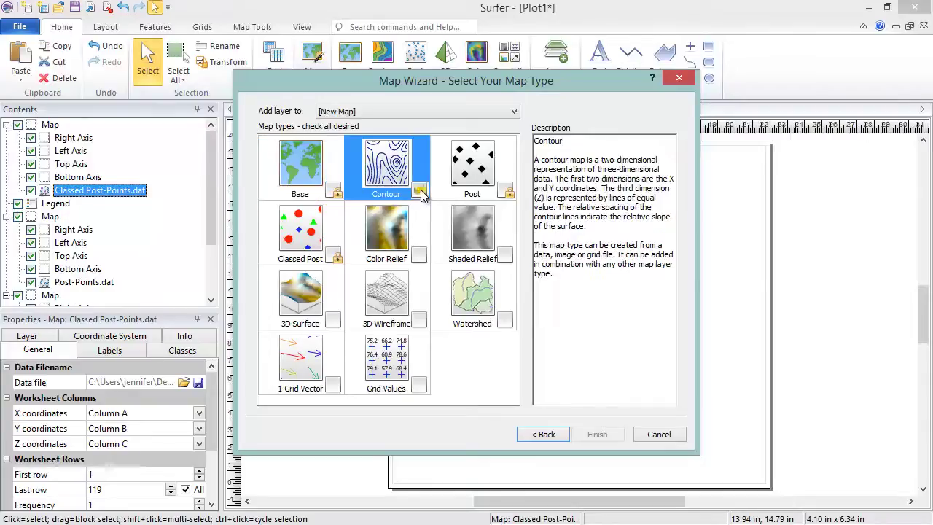
click(418, 254)
click(505, 254)
click(505, 321)
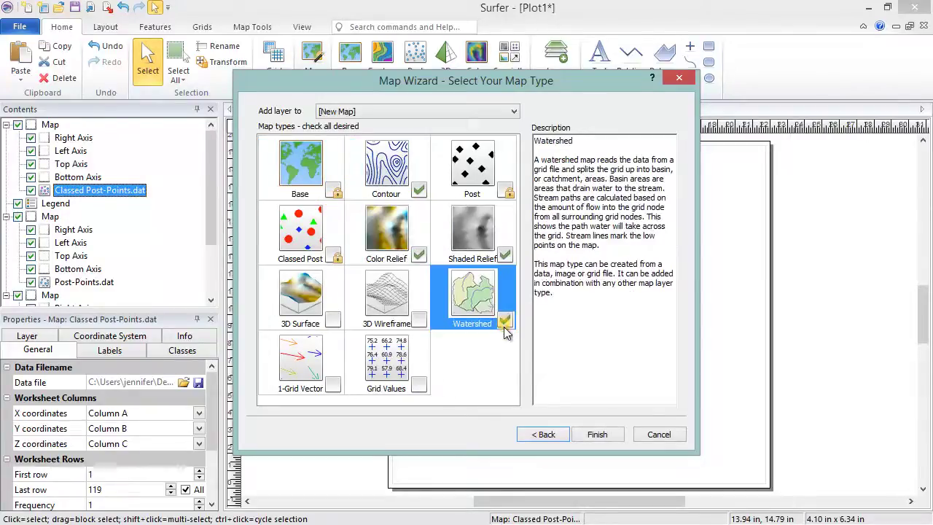
click(332, 384)
click(418, 384)
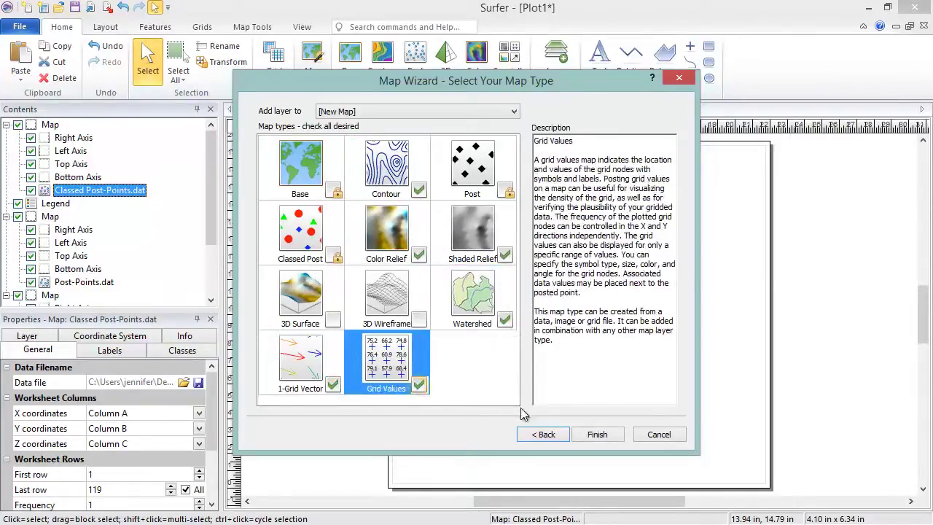
click(597, 434)
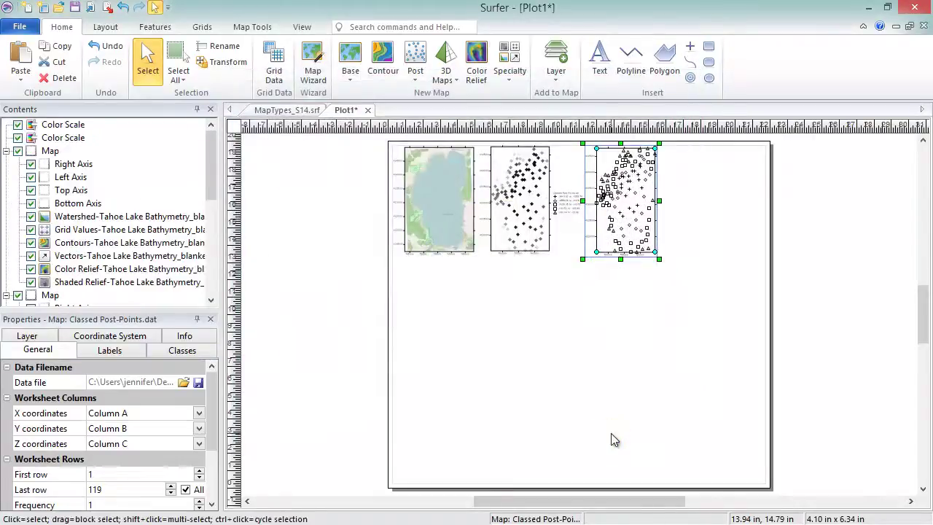
Move the bathymetry map and colour scales lower left, then break out the Contours layer.
drag(664, 404, 518, 251)
drag(572, 328, 433, 437)
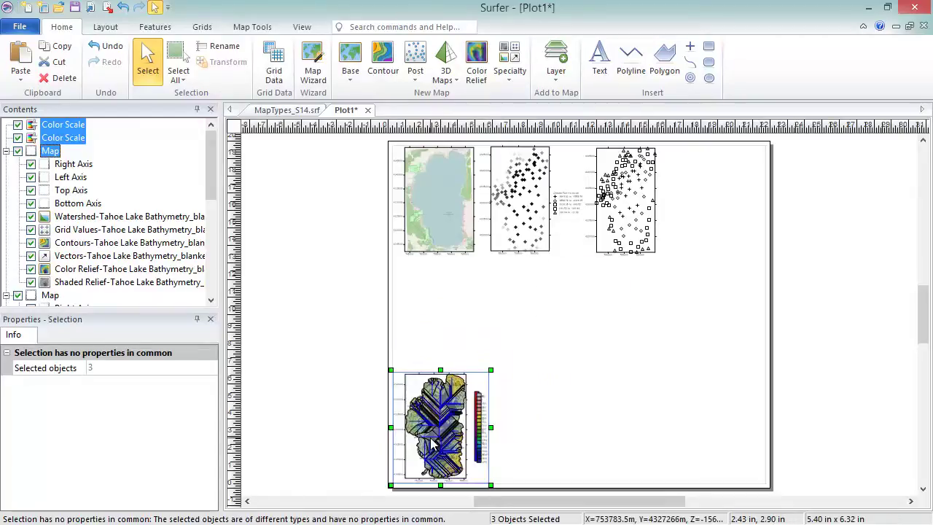
right_click(141, 248)
click(175, 258)
Place the contour map at the page's top right with its colour scale beside it.
drag(605, 337, 722, 222)
drag(479, 416, 757, 210)
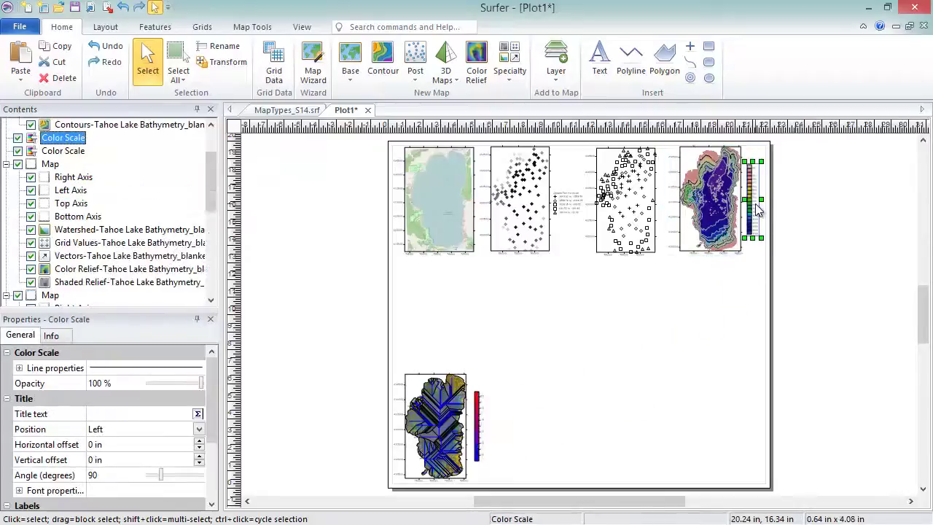
click(730, 212)
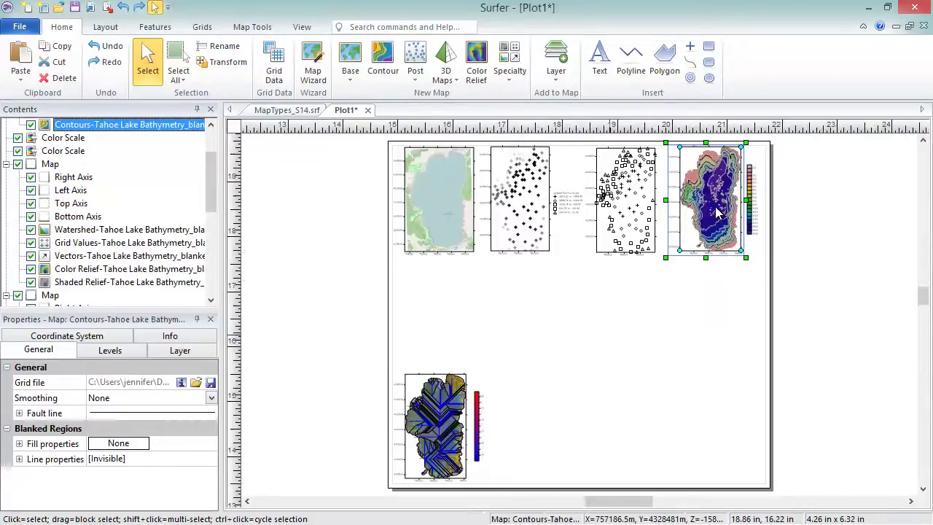
key(ctrl+l)
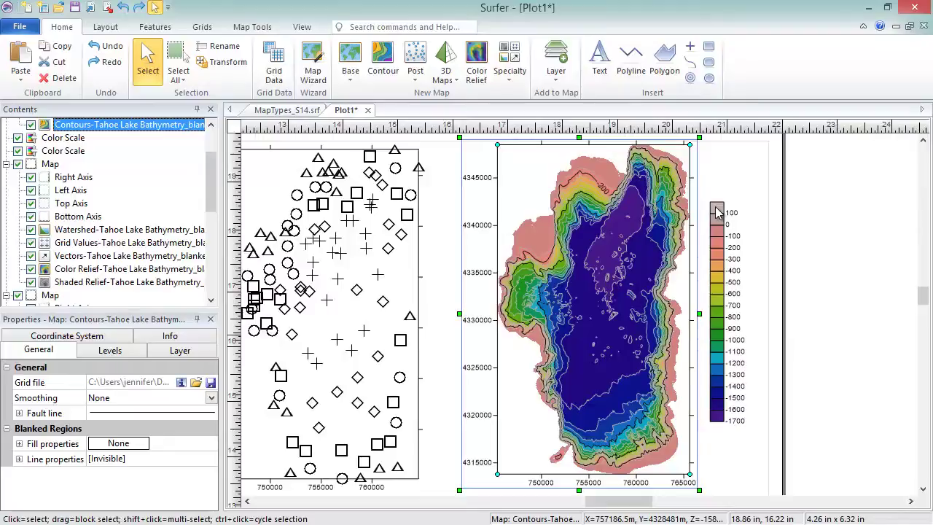
key(ctrl+d)
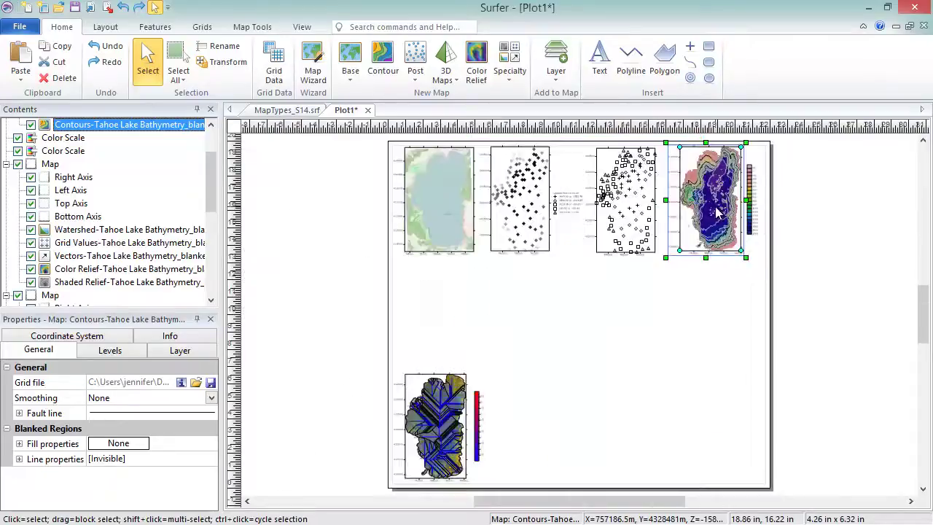
right_click(167, 270)
Break out the Color Relief layer and move its map to the second row's left.
click(220, 246)
drag(571, 302, 437, 295)
key(ctrl+l)
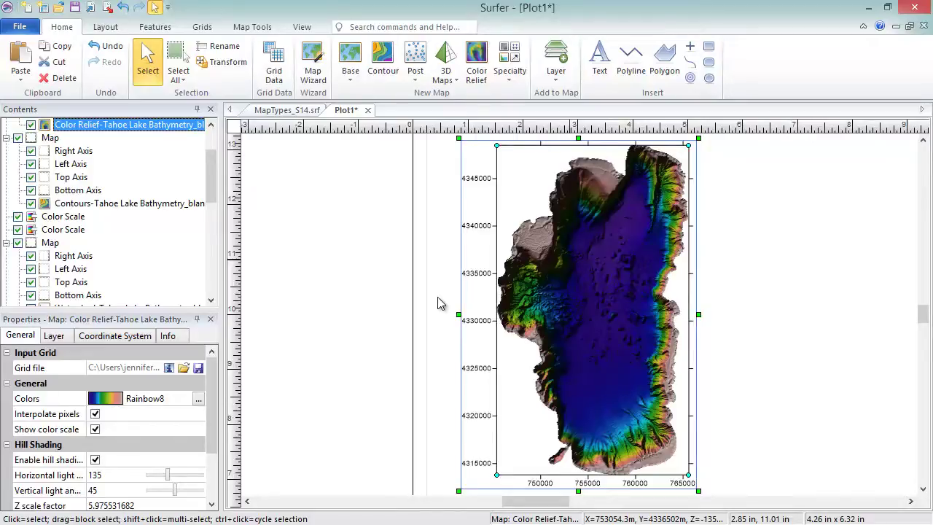
key(ctrl+d)
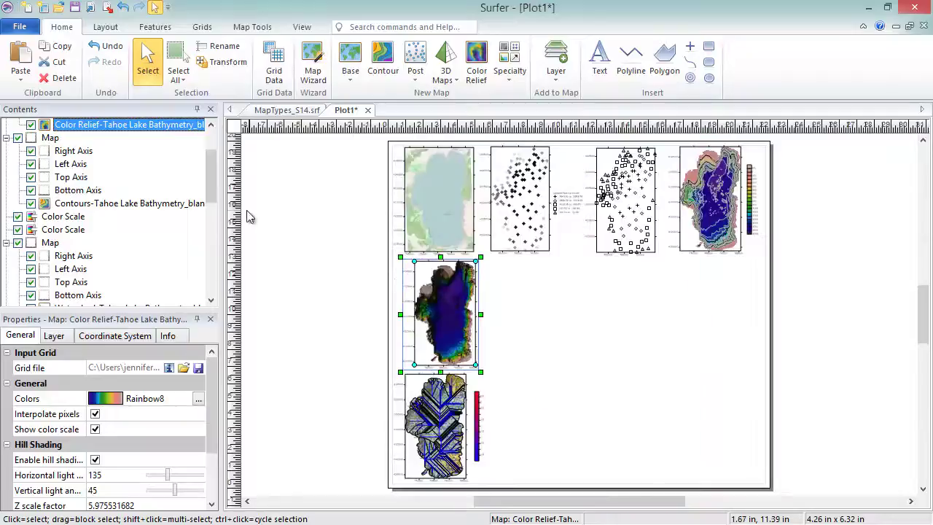
drag(210, 190, 210, 224)
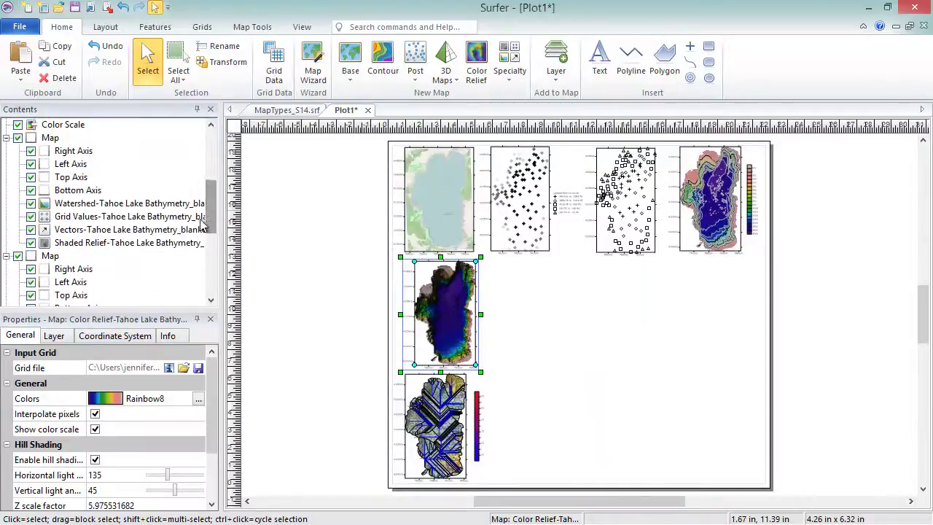
Break out the Shaded Relief layer and place its map beside the colour relief map.
right_click(182, 242)
click(257, 487)
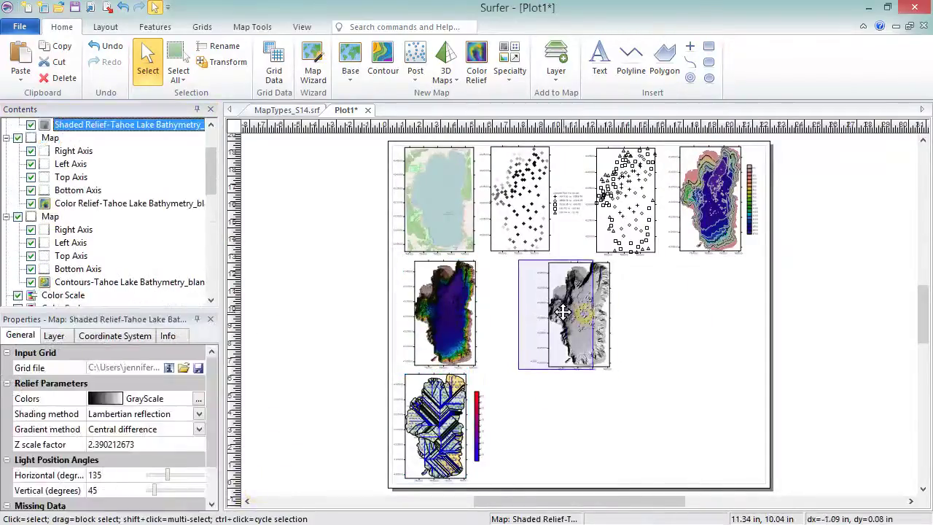
drag(585, 313, 531, 313)
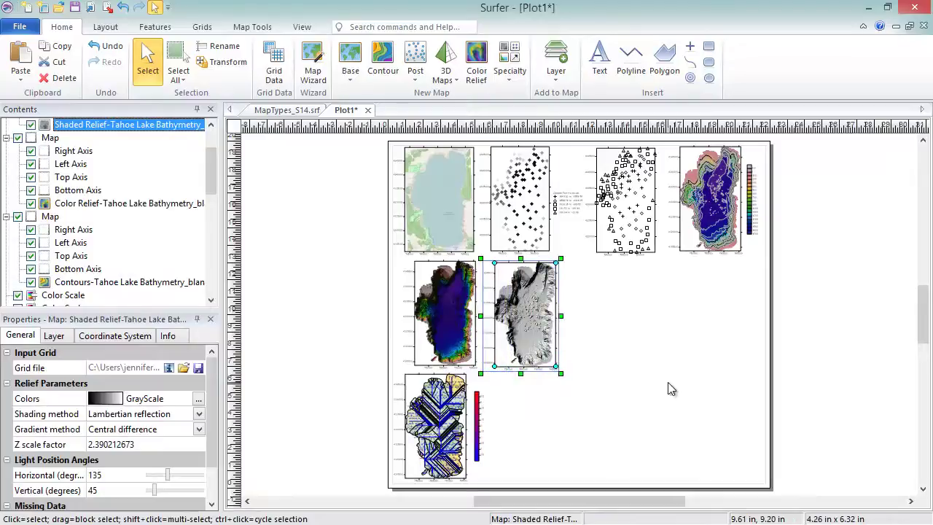
key(ctrl+l)
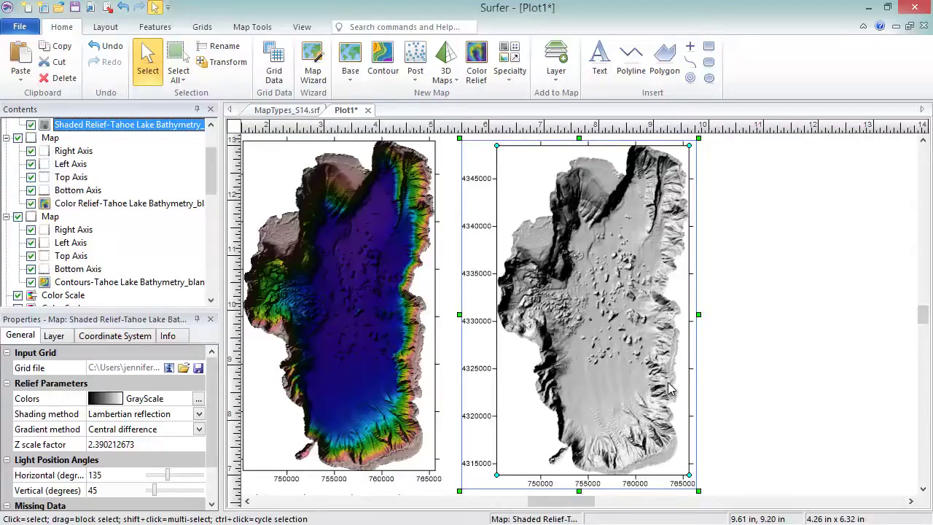
key(ctrl+d)
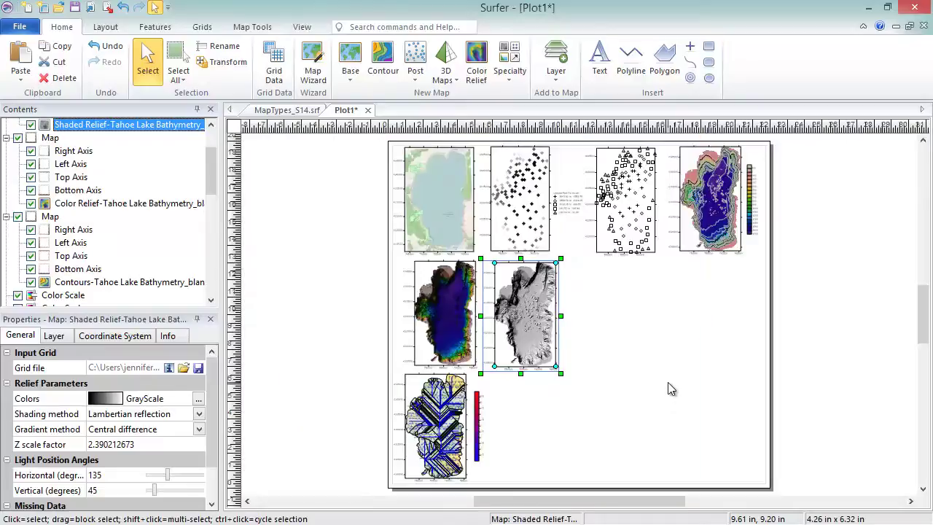
scroll(163, 225, down, 5)
Break apart the Watershed layer and drag its map right of the shaded relief map.
right_click(163, 190)
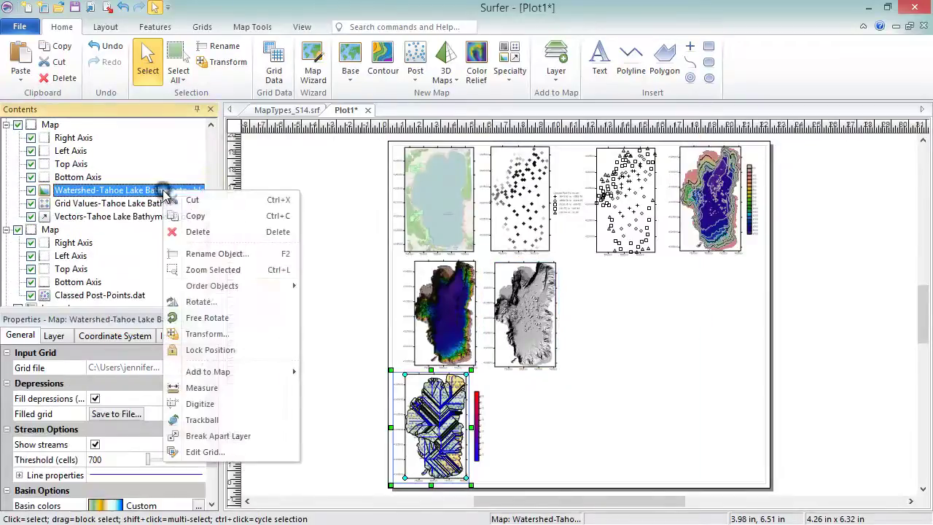
click(270, 432)
drag(586, 339, 616, 341)
key(ctrl+l)
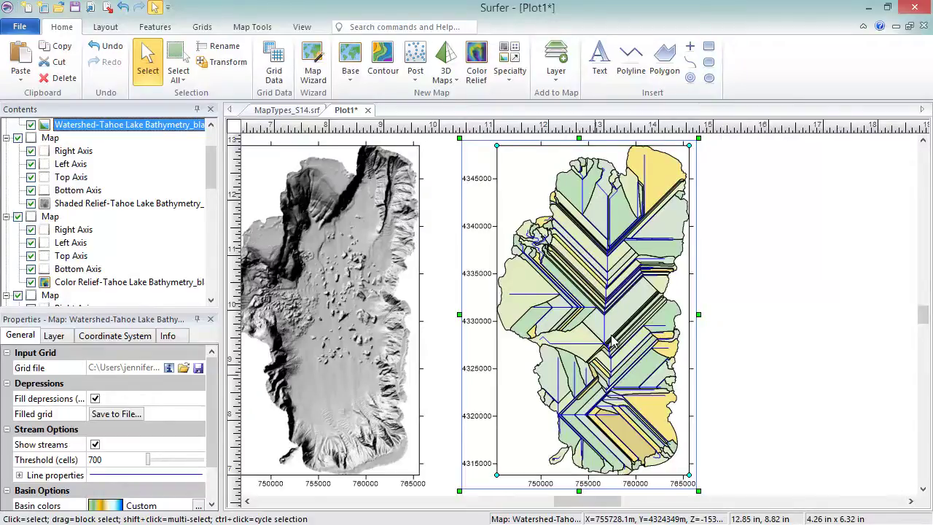
key(ctrl+shift+p)
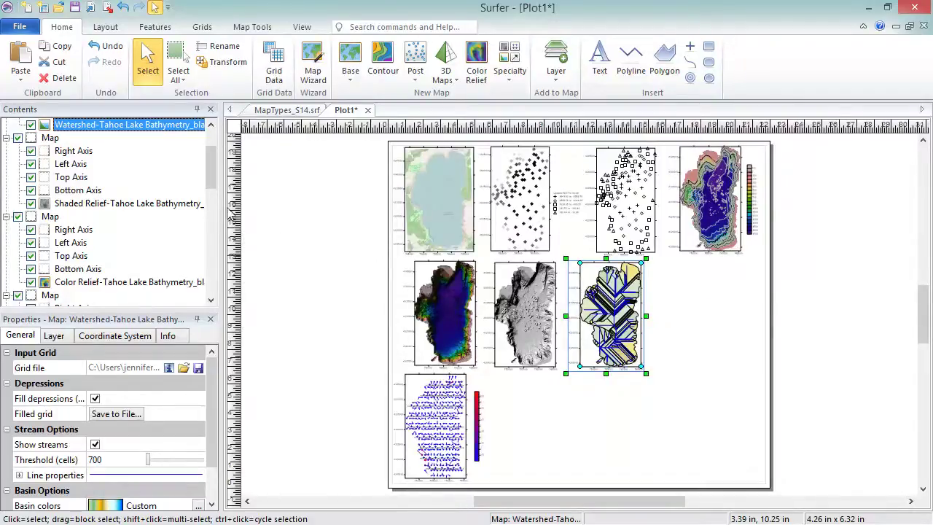
Break out the Vectors layer, placing its map and colour scale at the second row's end.
scroll(156, 248, down, 6)
right_click(157, 248)
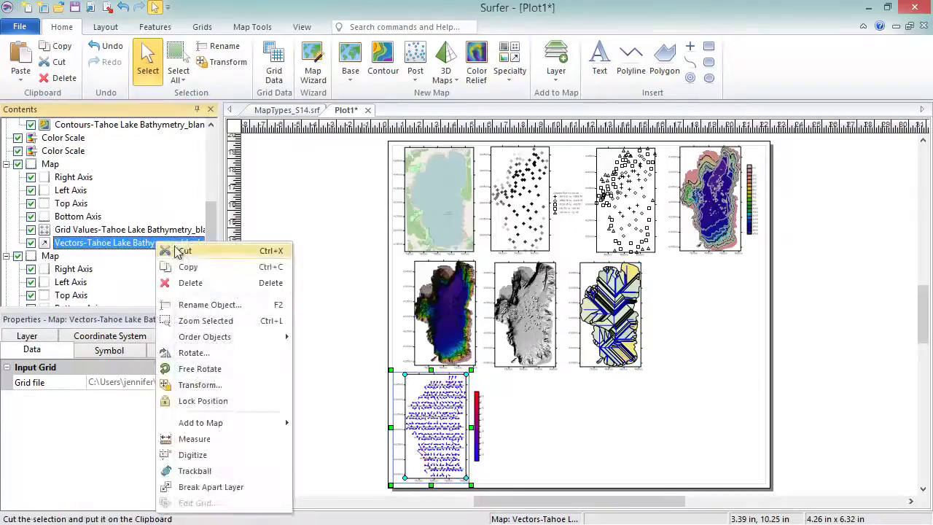
click(240, 490)
drag(580, 321, 697, 319)
mouse_move(480, 428)
mouse_down()
mouse_move(697, 353)
mouse_move(739, 318)
mouse_up()
click(671, 292)
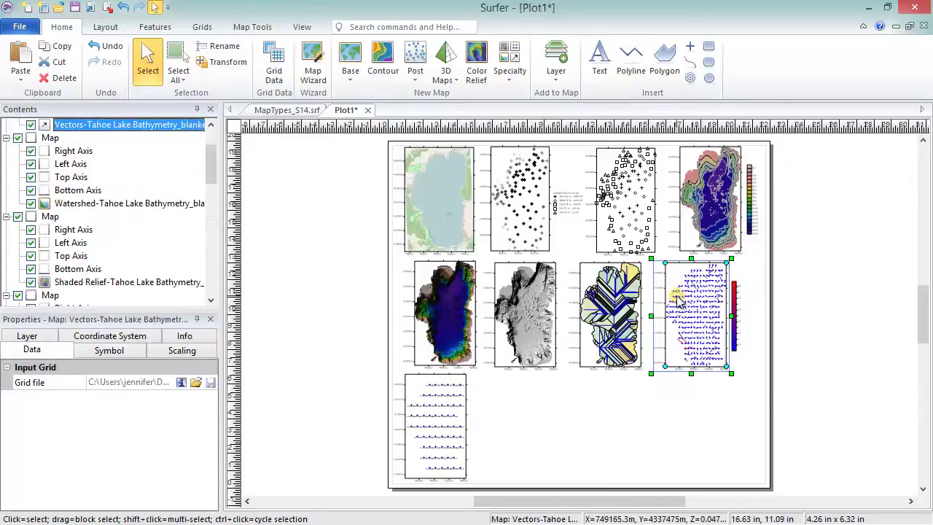
key(ctrl+l)
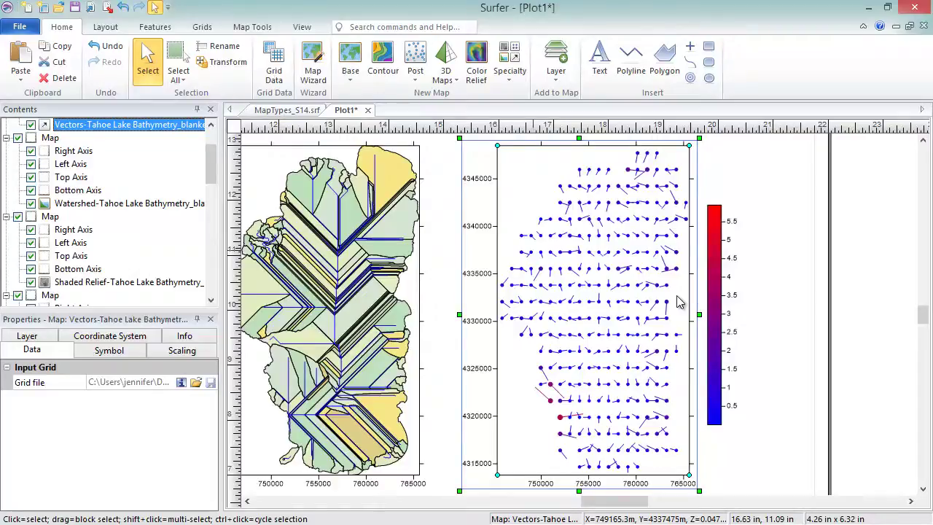
scroll(677, 302, down, 3)
Give the Grid Values map's labels a Fixed format with 2 decimal digits.
click(447, 415)
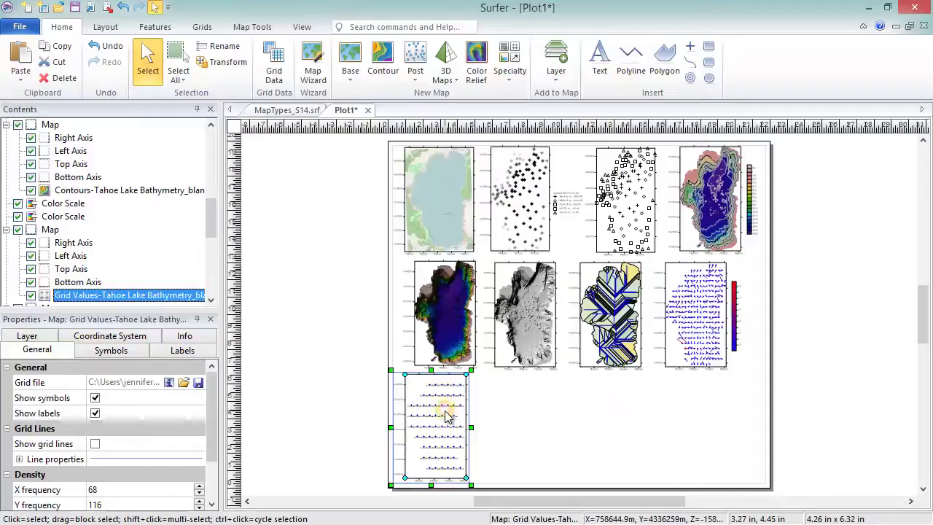
key(ctrl+l)
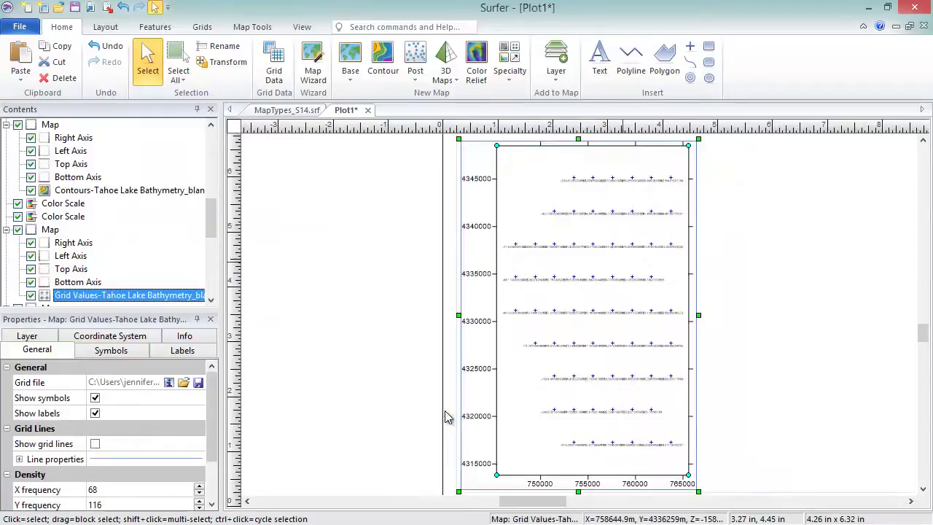
click(185, 352)
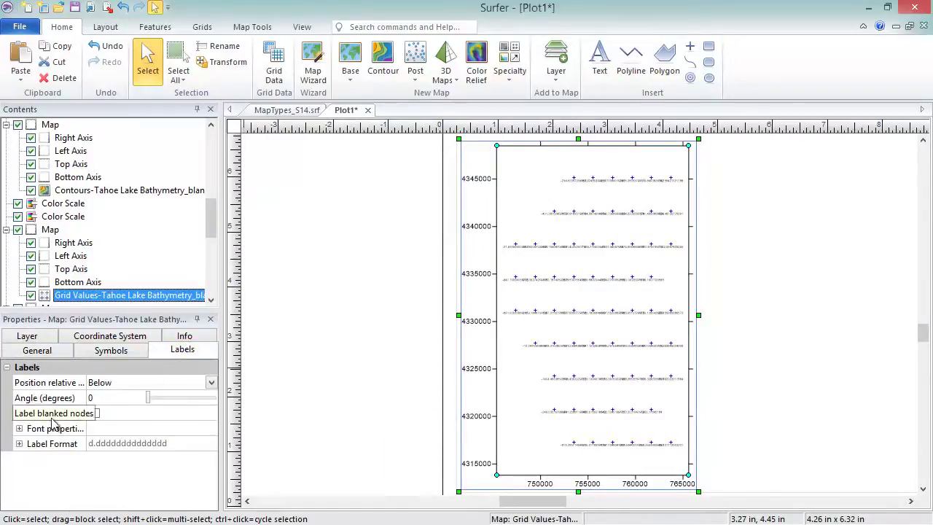
click(20, 443)
click(109, 459)
key(Up)
key(Up)
key(Return)
double_click(155, 474)
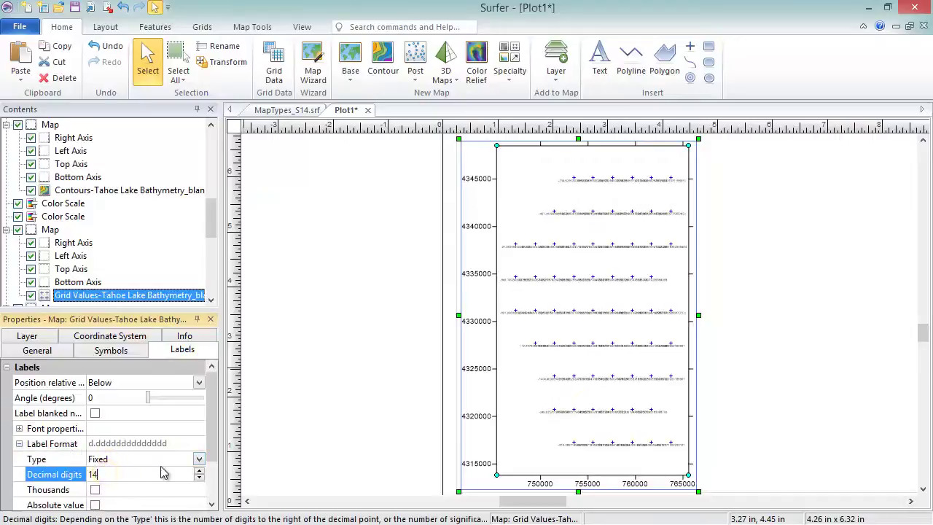
text(2)
key(Return)
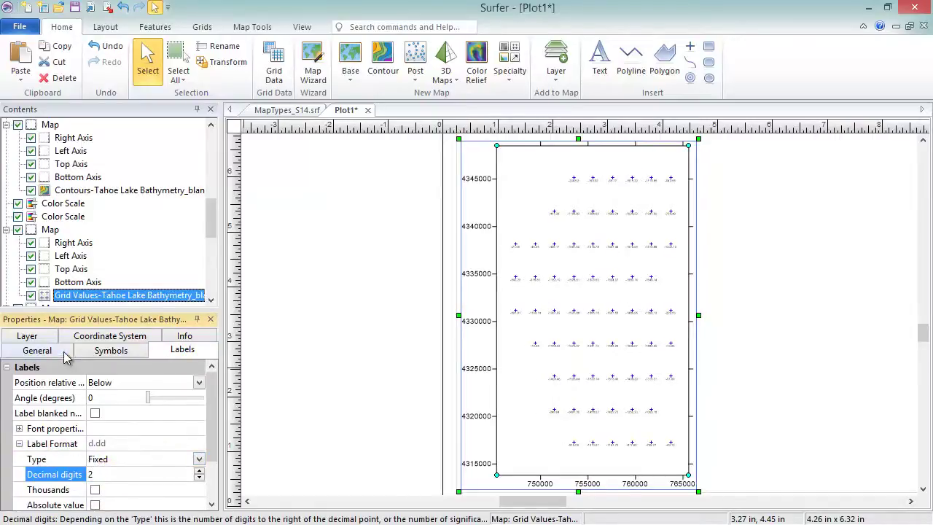
Set the grid values map's X and Y label frequency to 50.
click(63, 353)
scroll(177, 445, down, 2)
click(109, 430)
key(BackSpace)
key(BackSpace)
text(50)
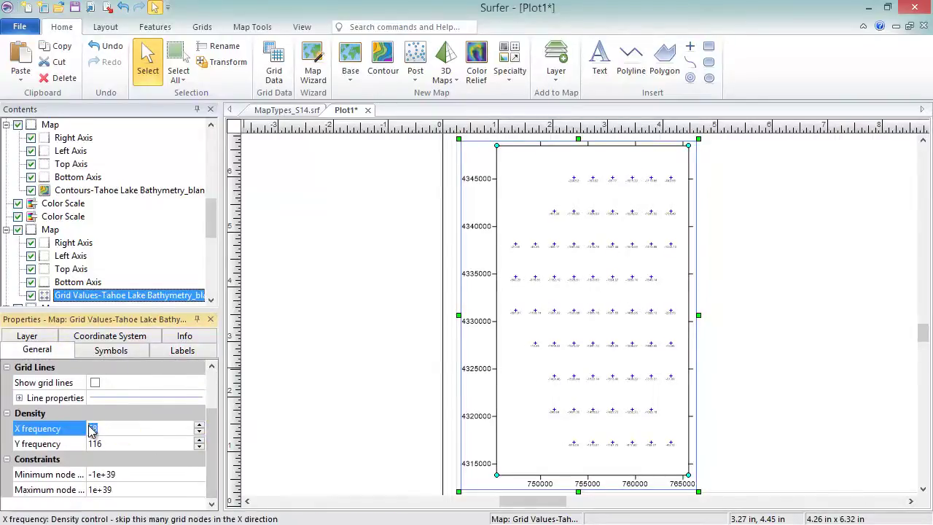
key(Tab)
text(50)
key(Return)
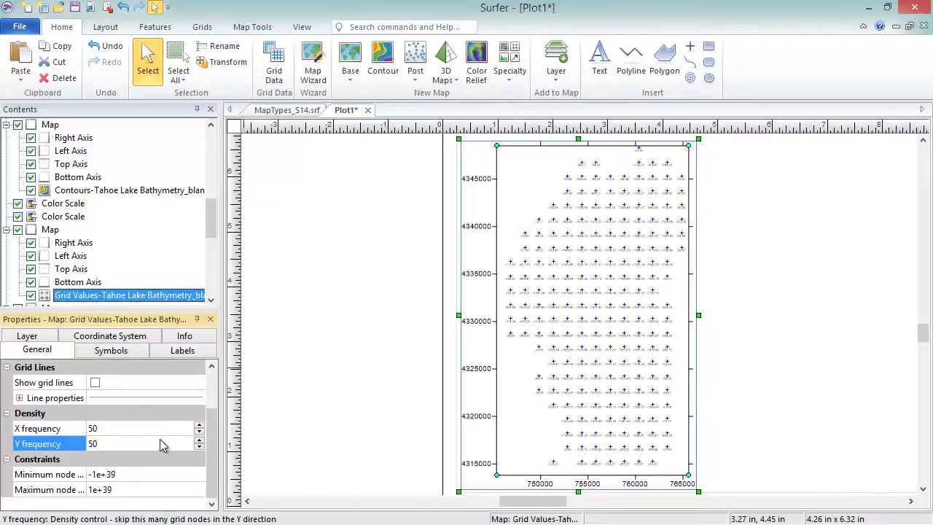
key(ctrl+d)
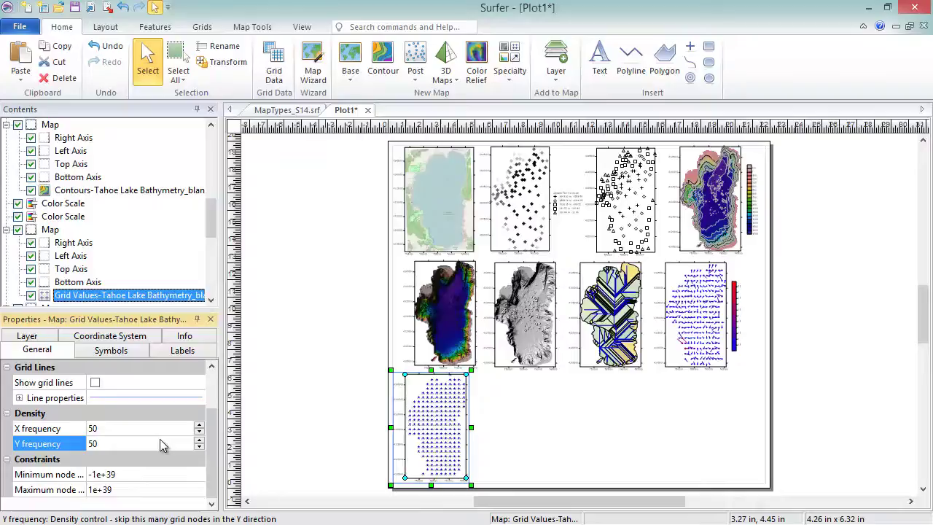
click(539, 348)
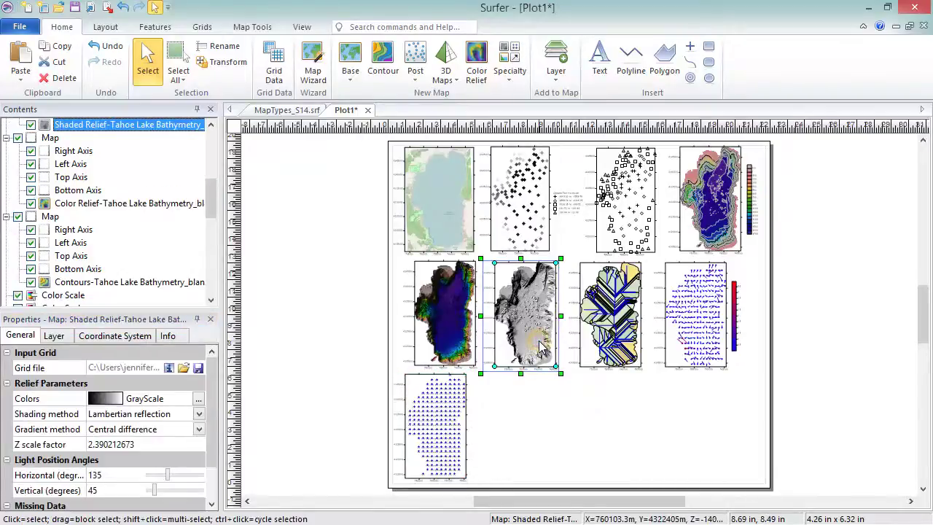
Copy the shaded relief map to the bottom row and add a viewshed layer observing from the lake.
mouse_move(539, 348)
mouse_down()
mouse_move(598, 344)
mouse_move(525, 452)
mouse_up()
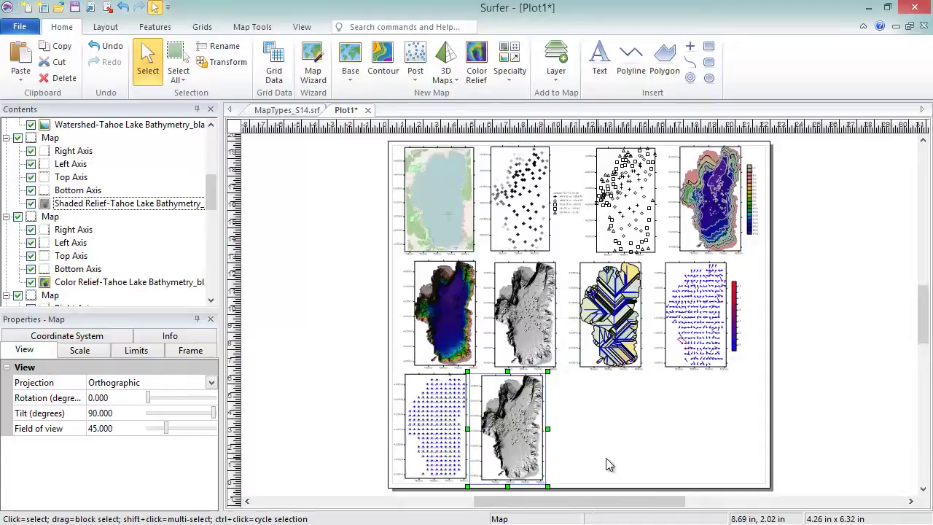
key(ctrl+l)
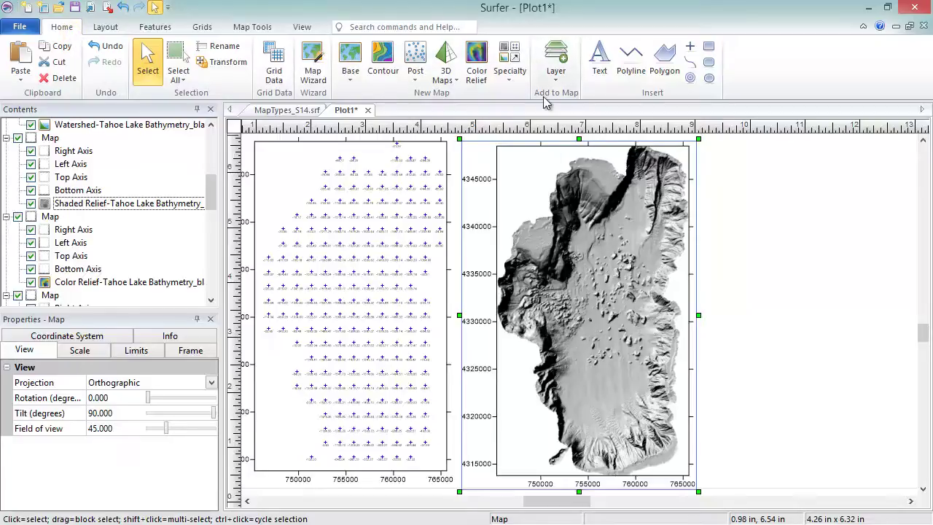
click(561, 74)
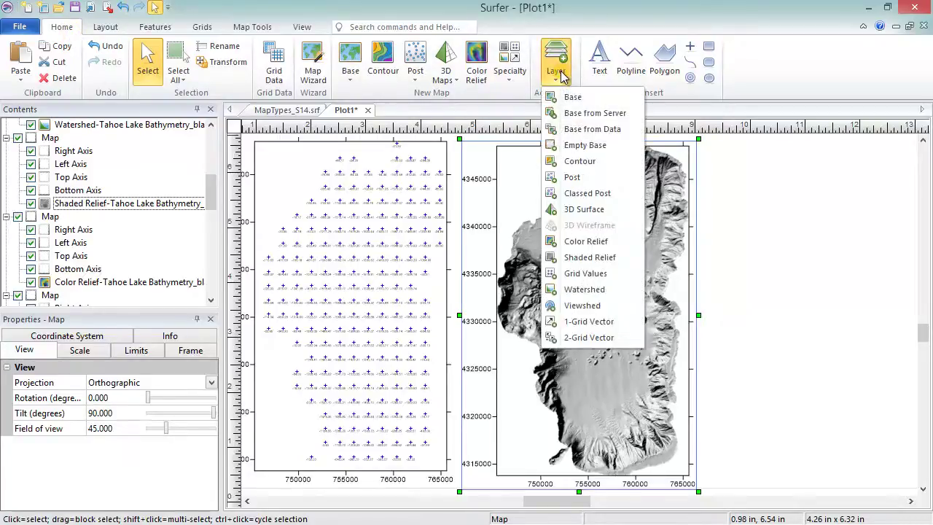
click(602, 306)
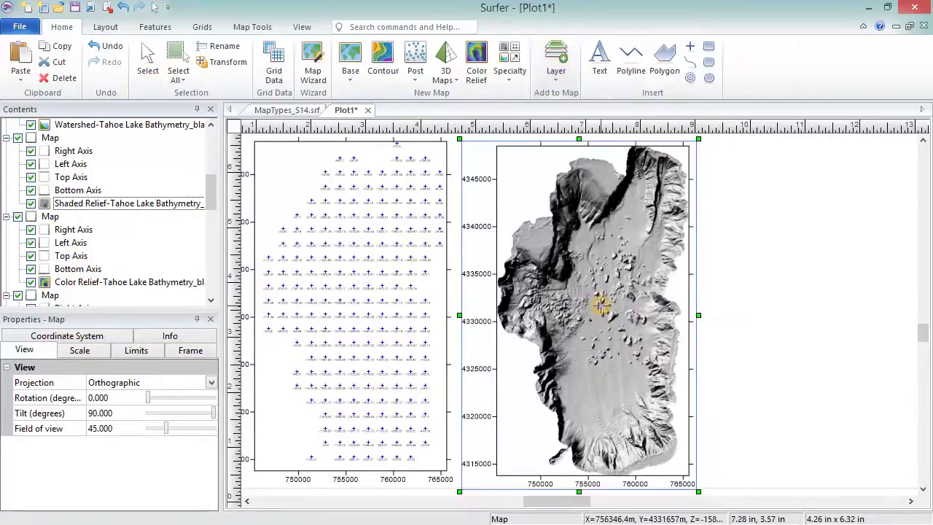
click(562, 273)
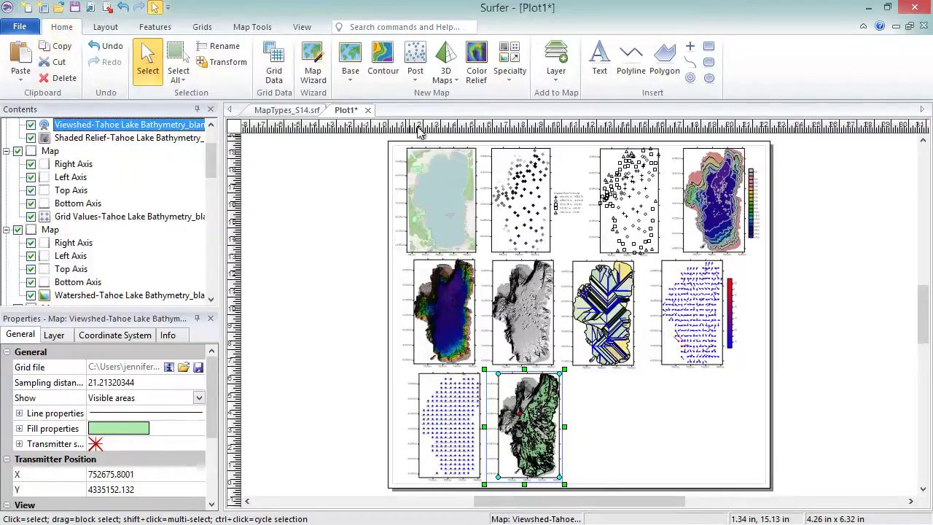
Create a 3D wireframe map from the resampled bathymetry grid in the empty bottom-right slot.
click(458, 82)
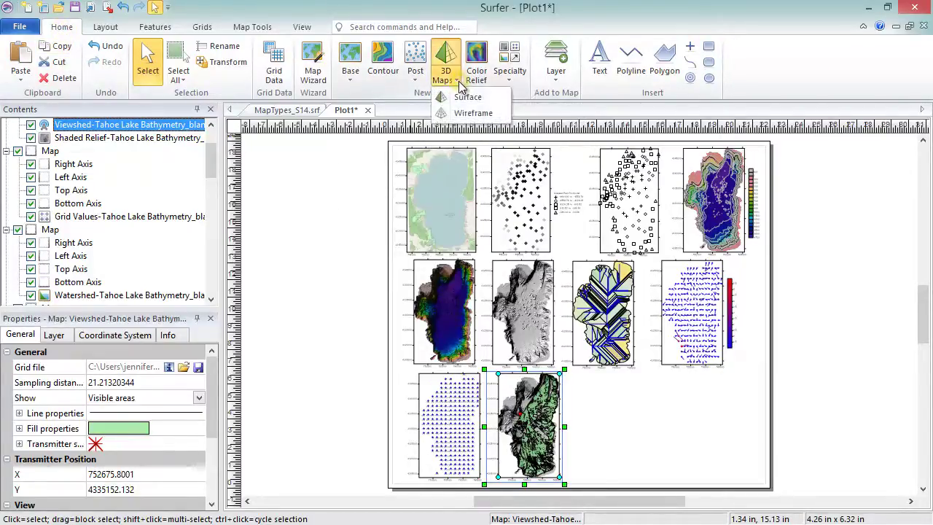
click(499, 115)
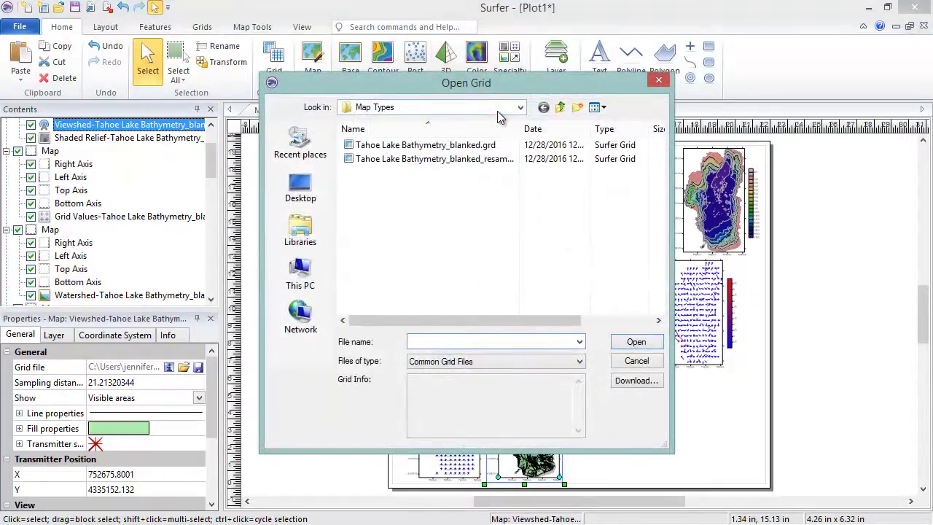
click(503, 158)
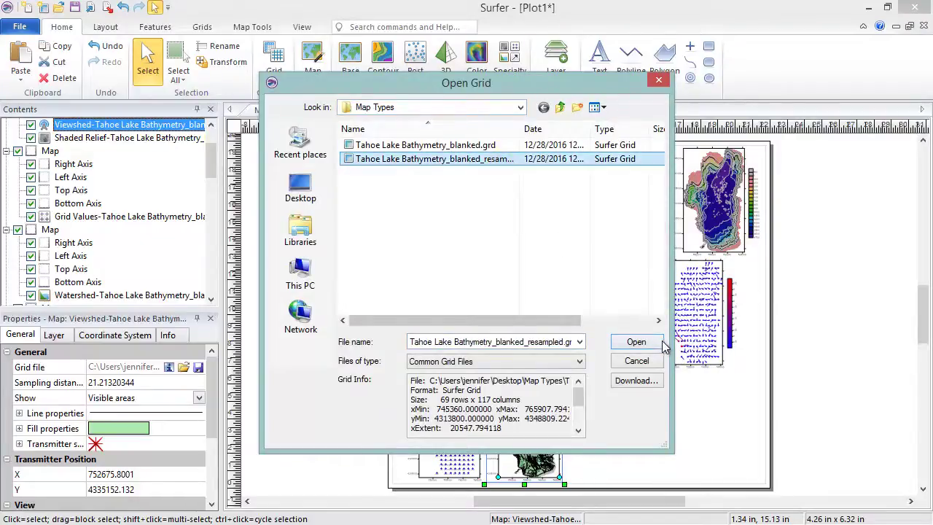
click(636, 341)
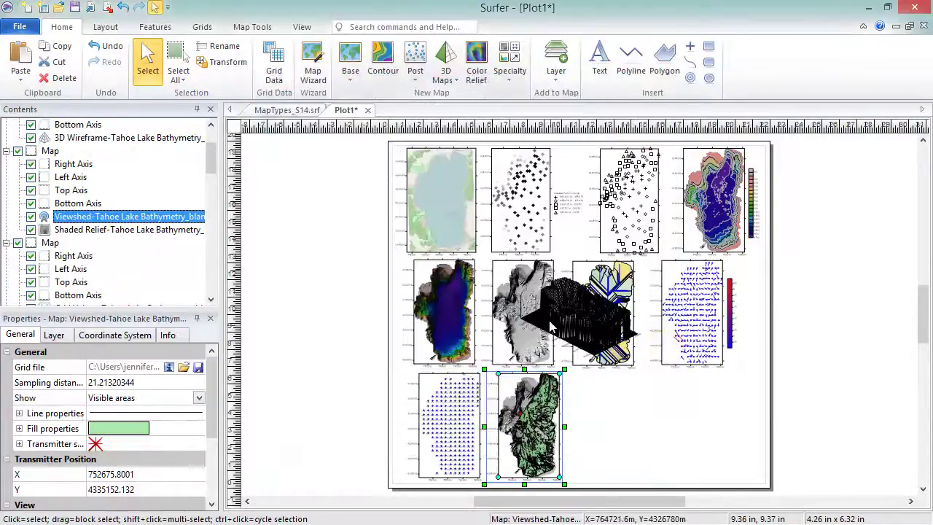
drag(619, 430, 620, 430)
key(ctrl+l)
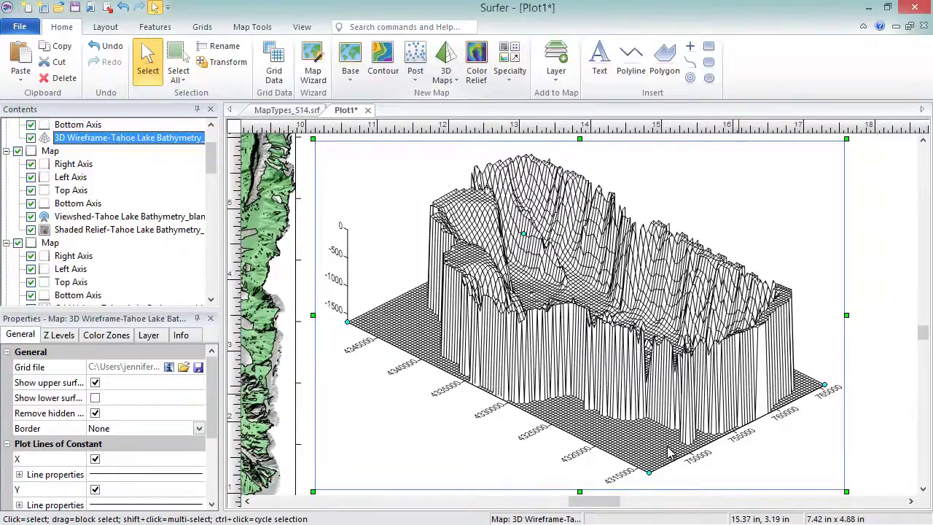
click(250, 29)
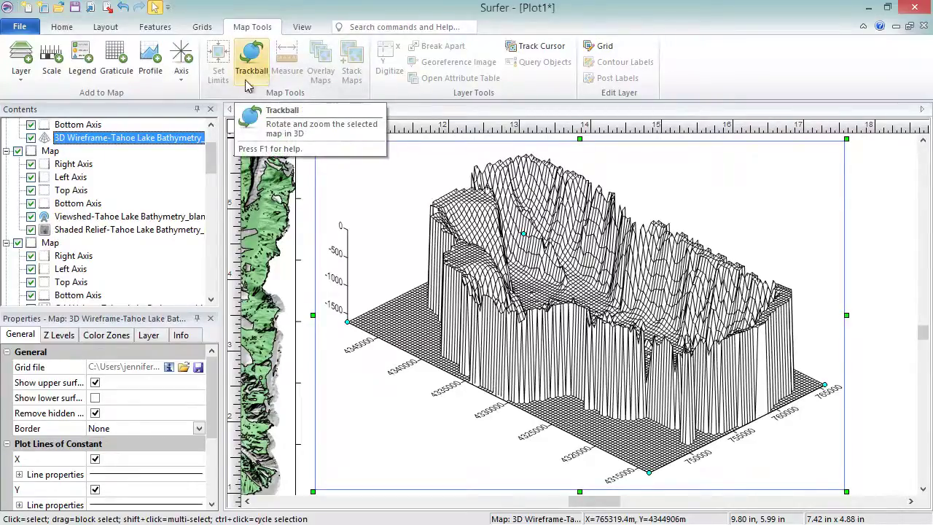
Set the wireframe map's View to Rotation 38 and Tilt 59.
drag(212, 169, 212, 157)
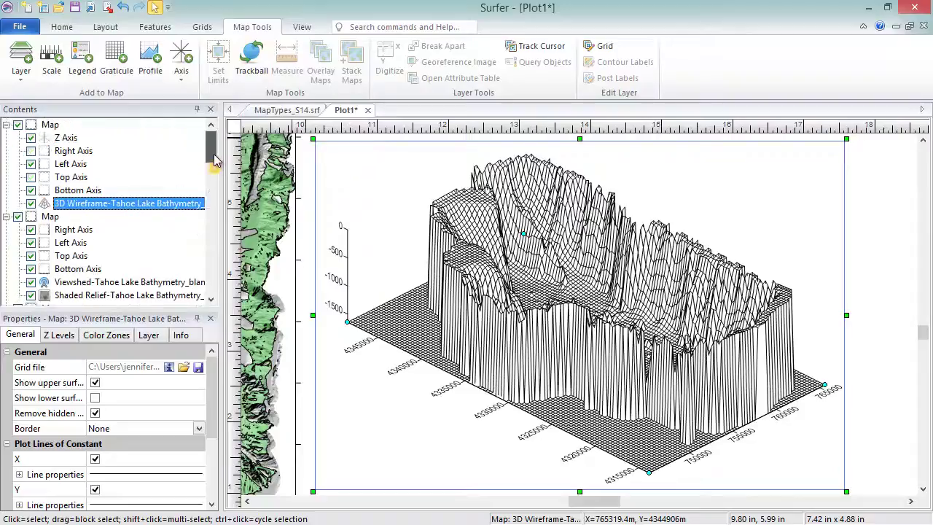
click(51, 127)
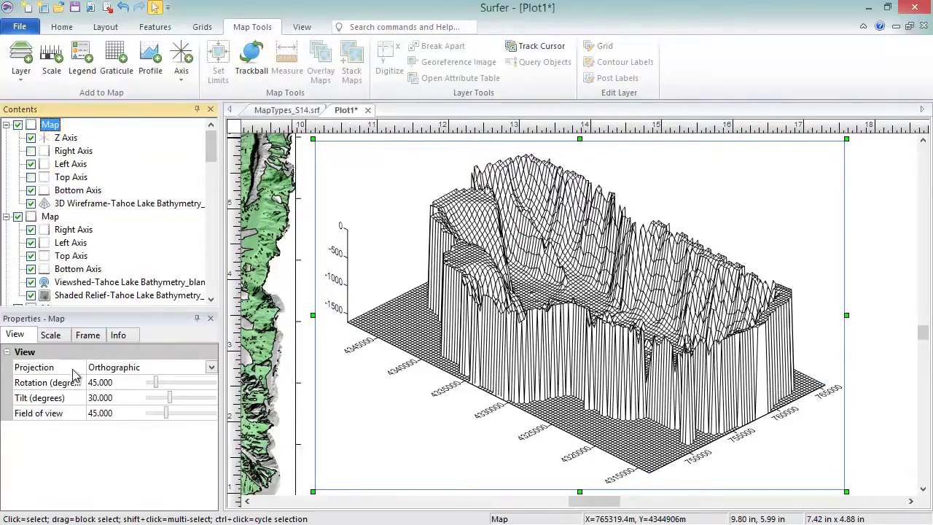
click(99, 384)
text(38)
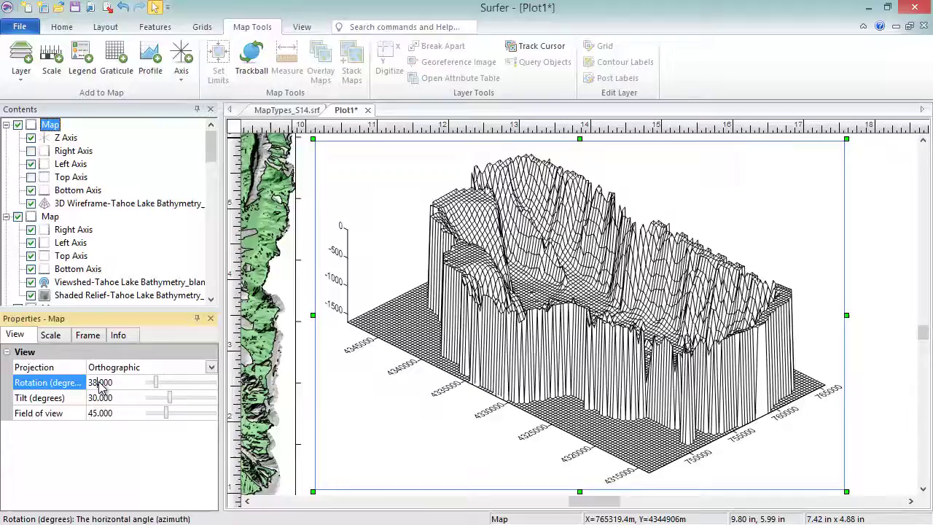
key(Return)
click(100, 400)
key(Return)
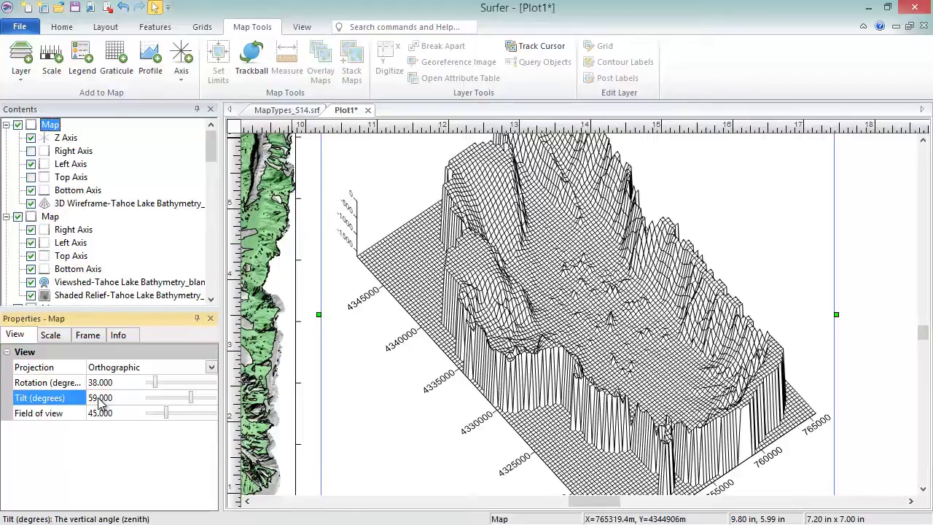
key(ctrl+d)
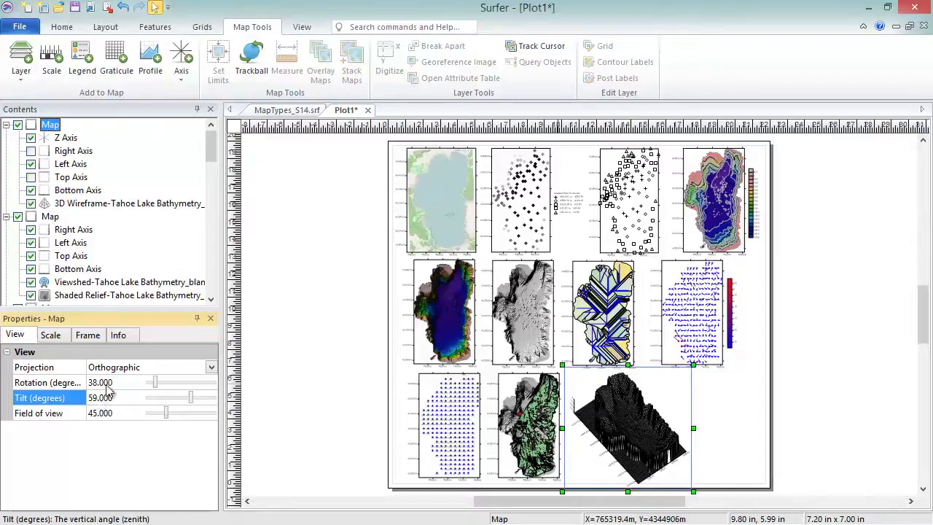
Create a 3D surface map from Tahoe Lake Bathymetry_blanked.grd and move it to the bottom right.
click(62, 30)
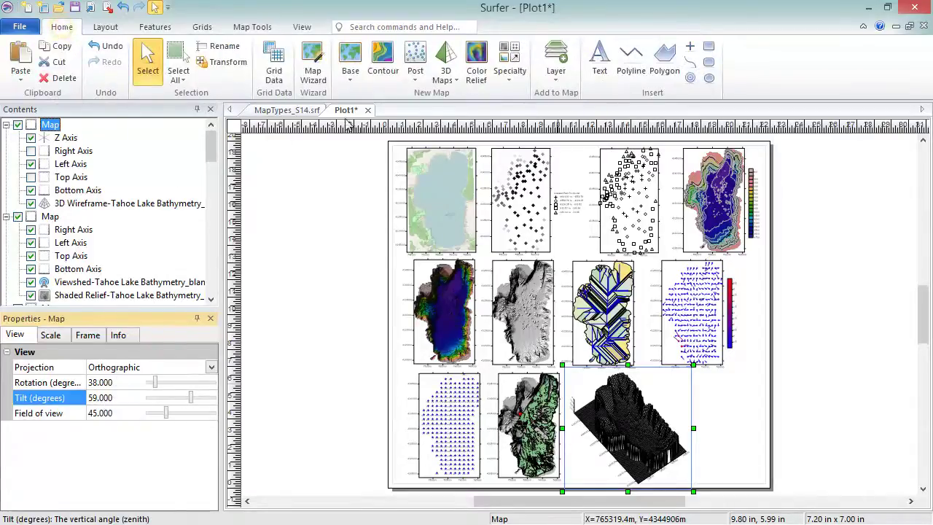
click(459, 86)
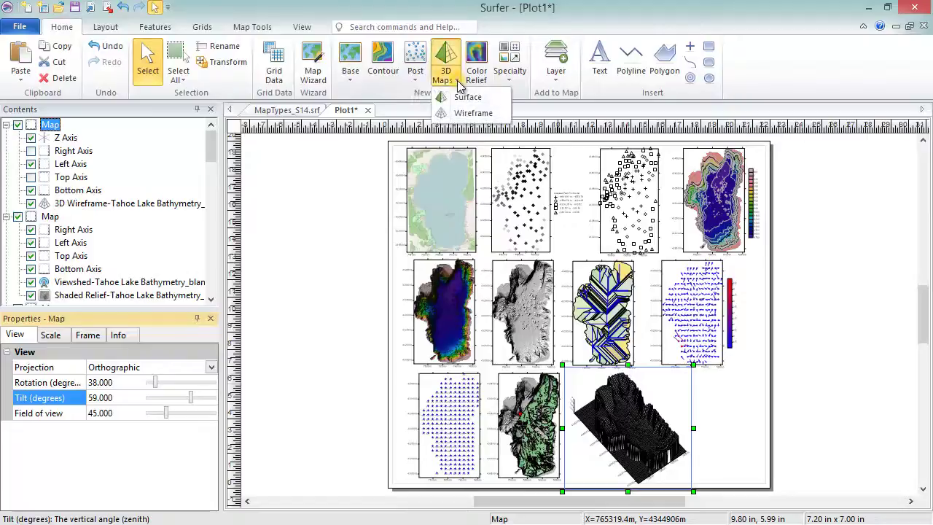
click(492, 102)
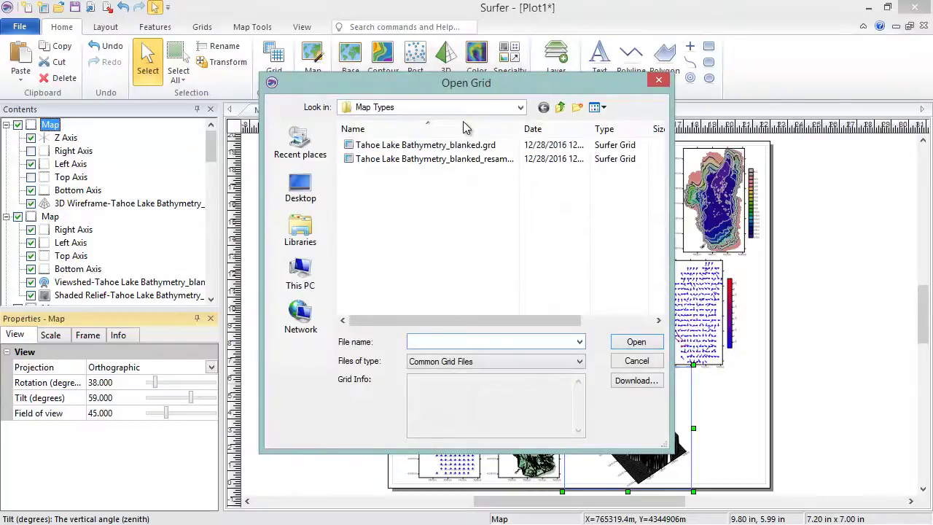
click(445, 148)
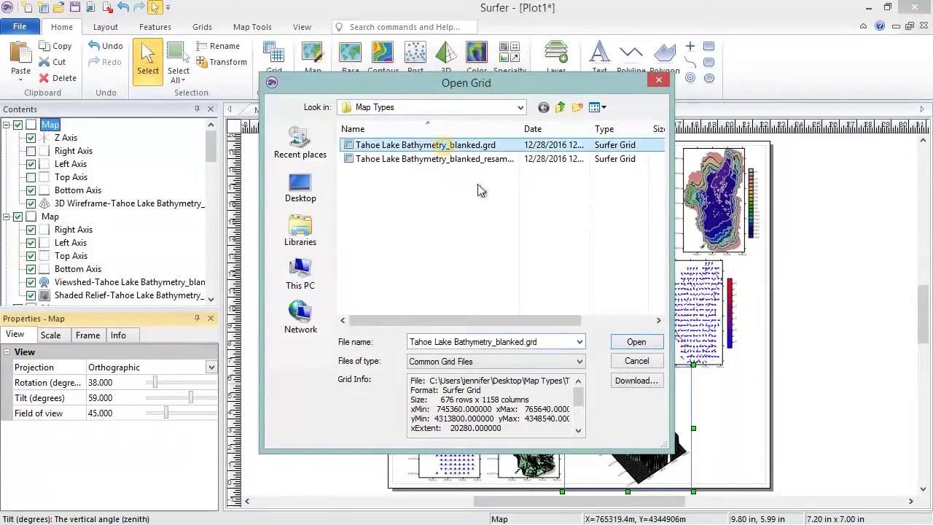
click(655, 347)
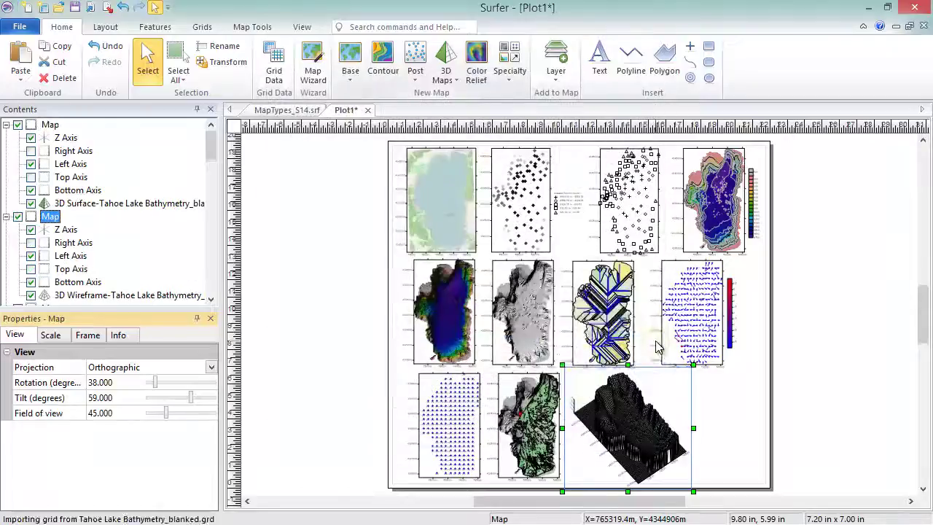
drag(611, 304, 714, 399)
click(660, 438)
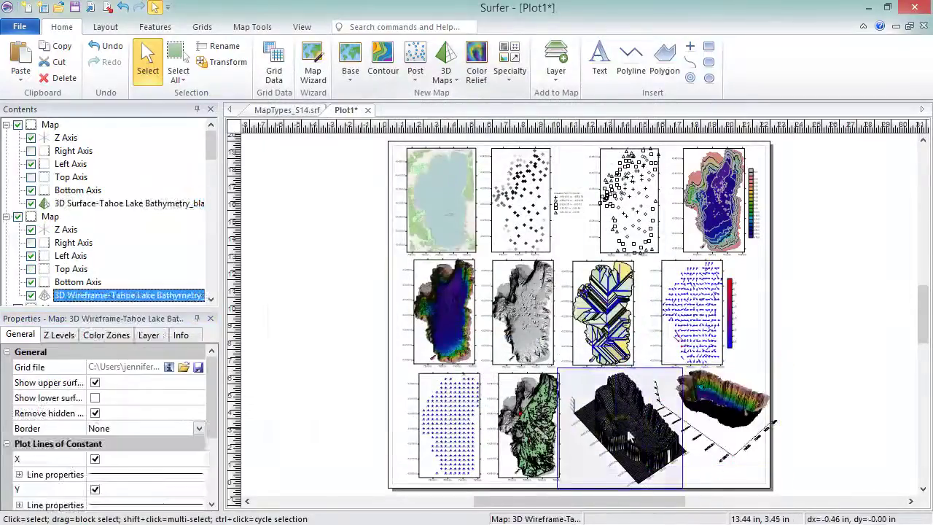
click(738, 433)
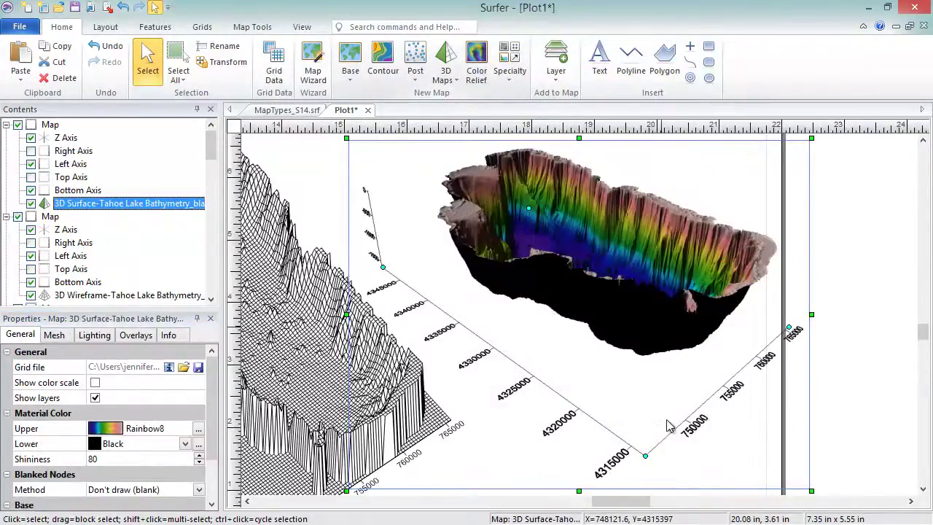
Set the surface map's View to Rotation 38, Tilt 59 and Orthographic projection.
click(49, 125)
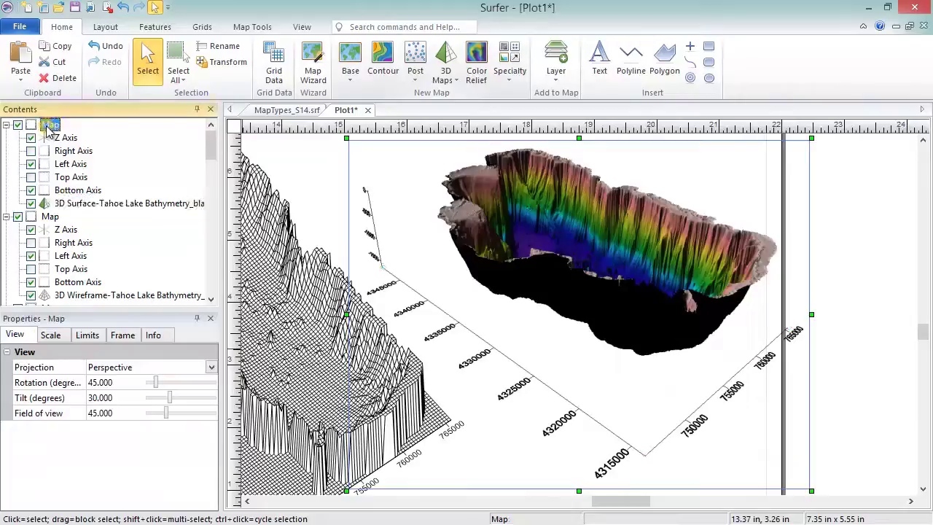
click(101, 384)
double_click(100, 384)
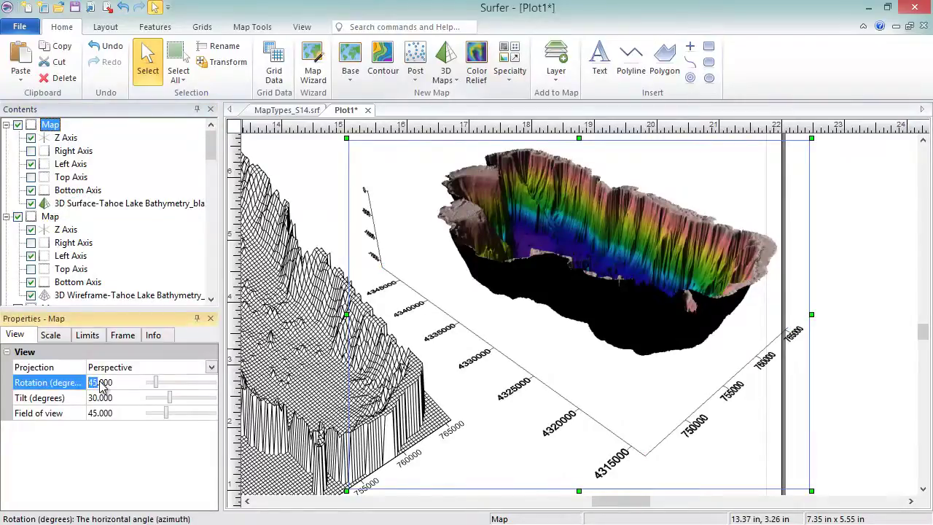
text(38)
click(133, 403)
double_click(133, 403)
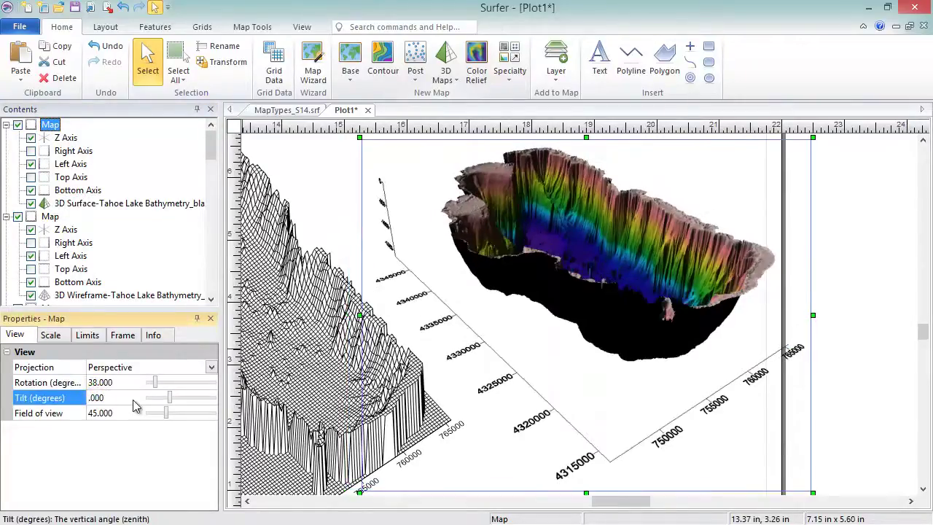
text(59)
key(Return)
click(111, 367)
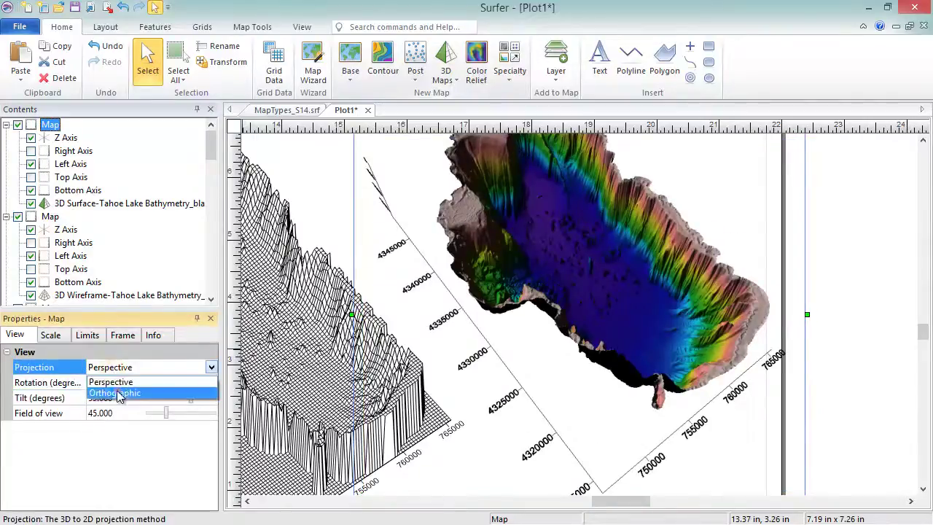
click(121, 392)
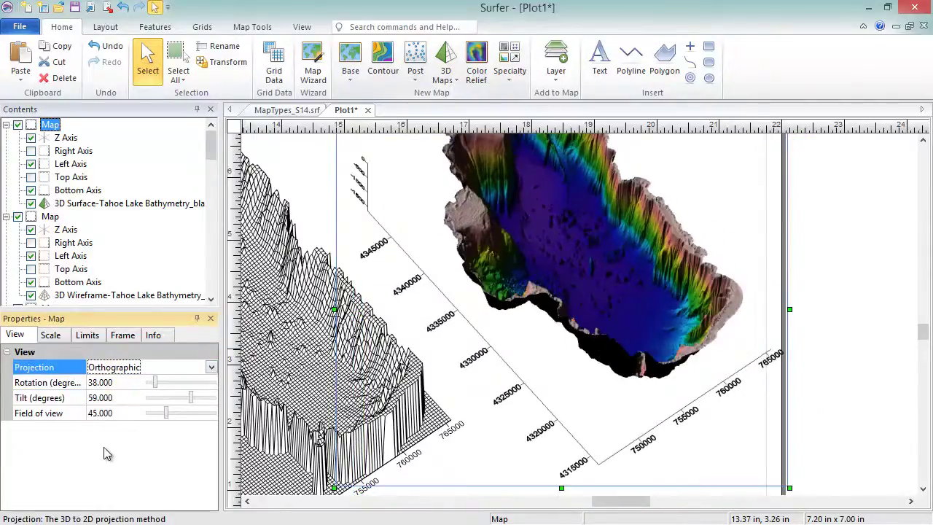
key(ctrl+d)
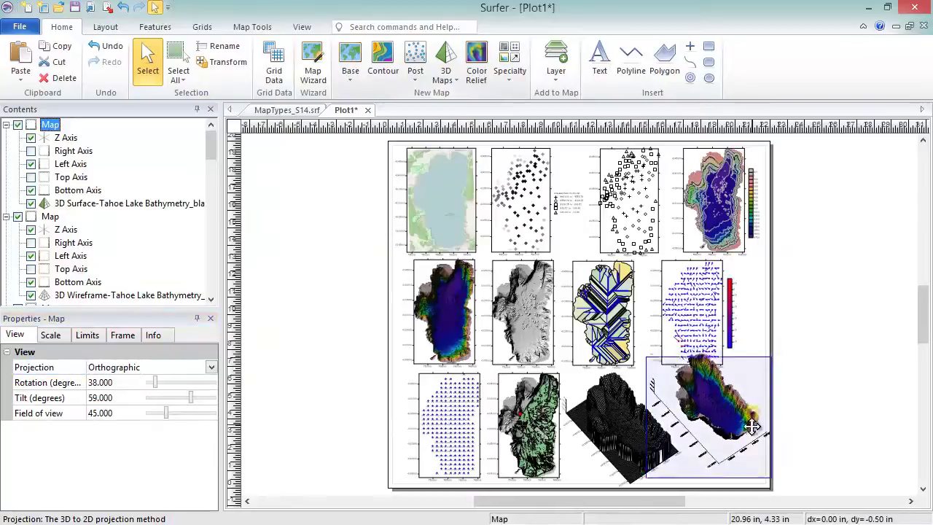
click(864, 431)
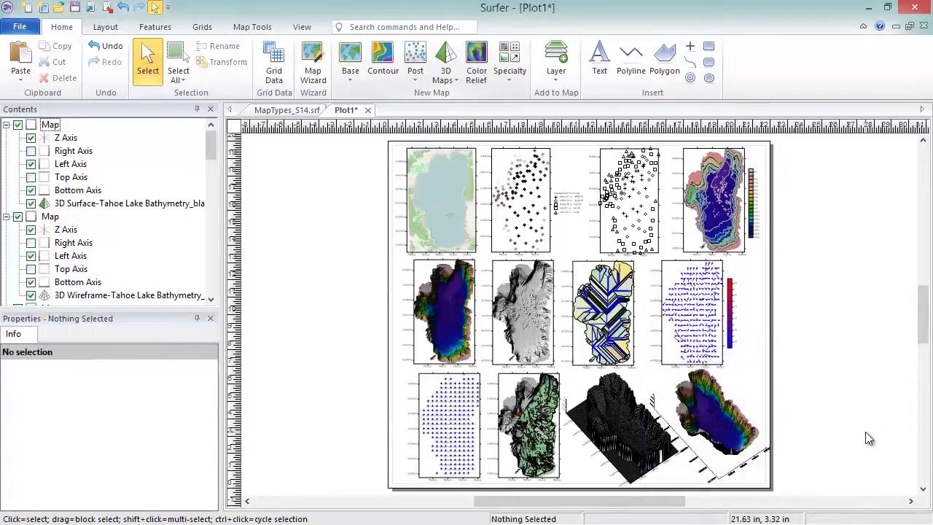